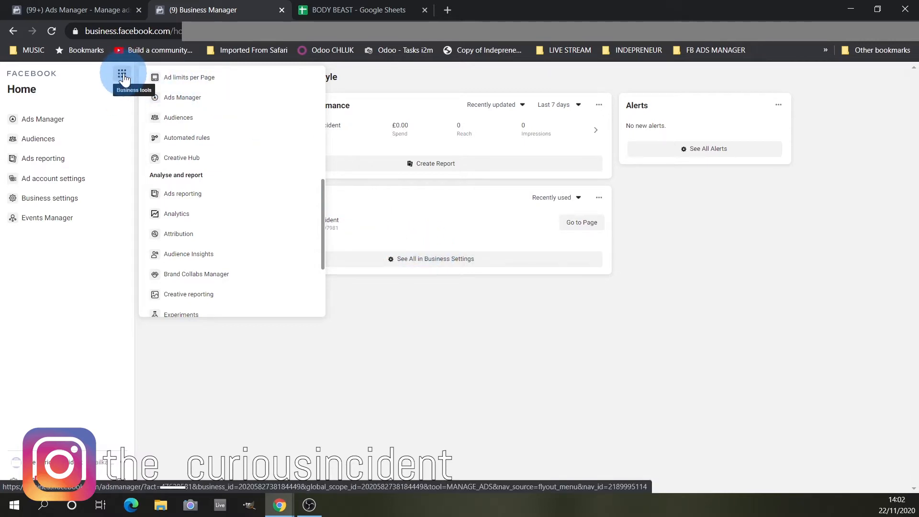
Step: Open Audience Insights from the business tools and start with the Everyone on Facebook audience
click(180, 256)
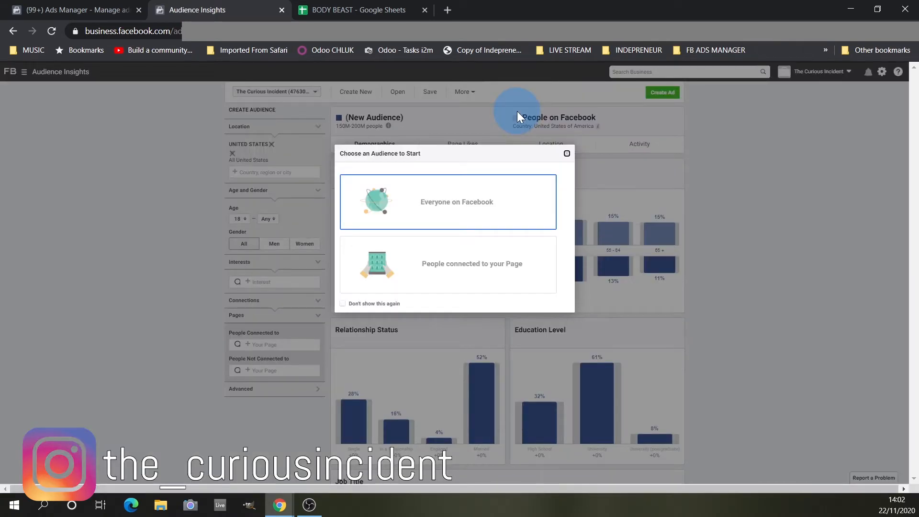
click(427, 206)
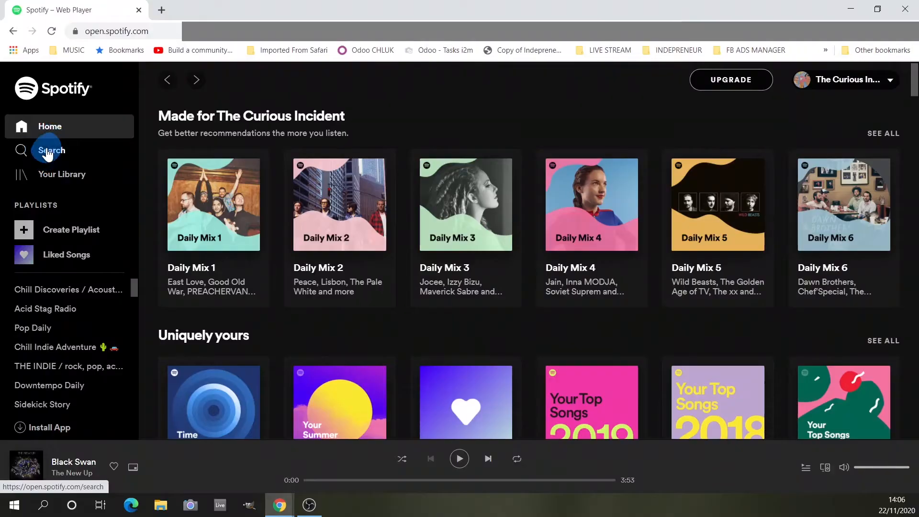
Step: Search Spotify for the black keys, open the artist's page and examine its Fans also like section
click(43, 150)
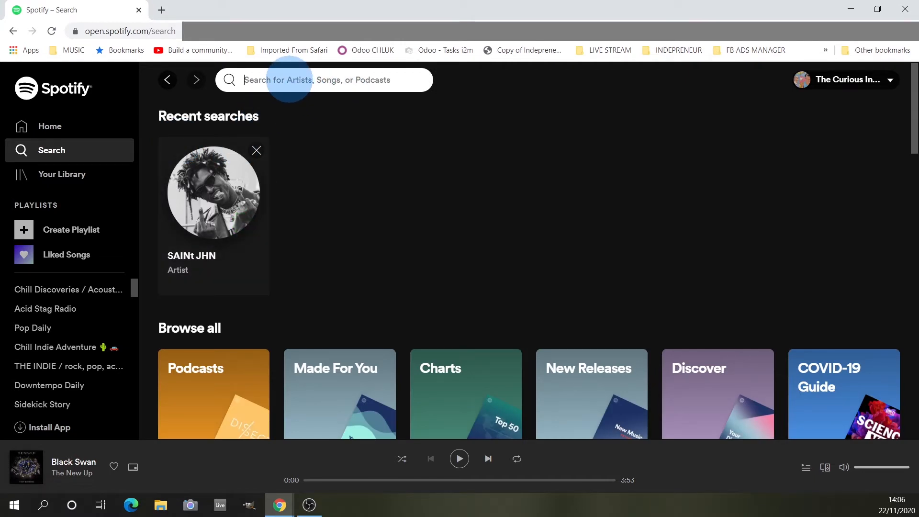
text(the black keys)
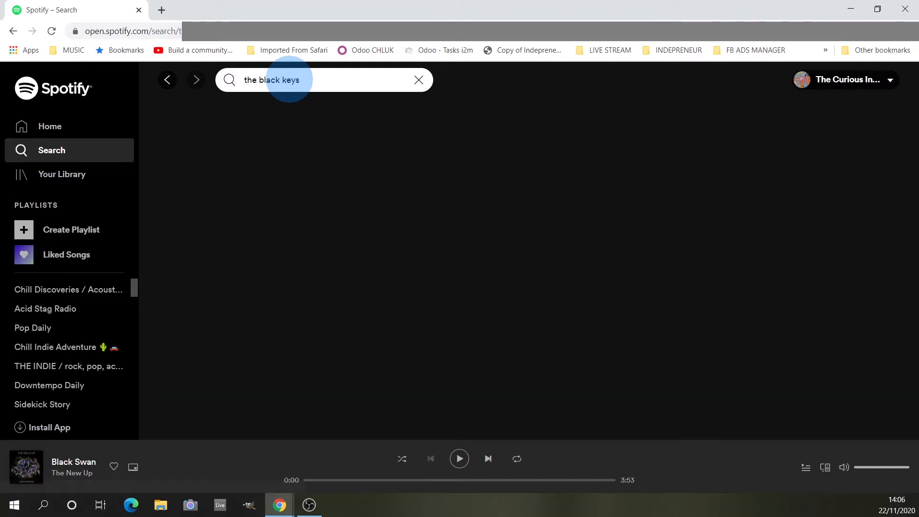
click(372, 296)
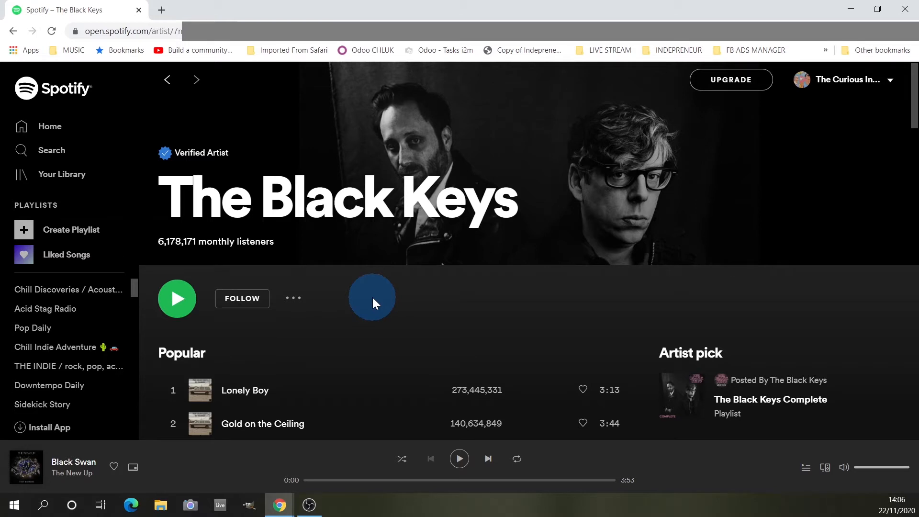
scroll(372, 296, down, 8)
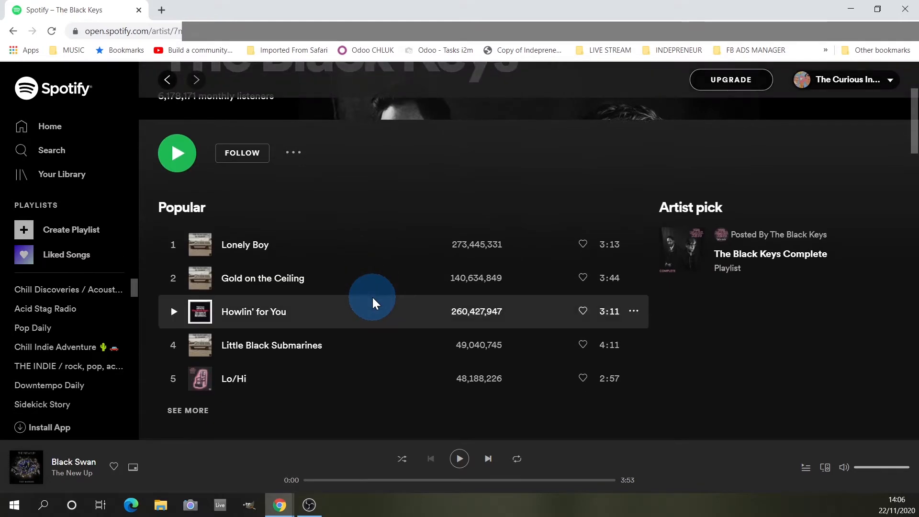
scroll(372, 296, down, 8)
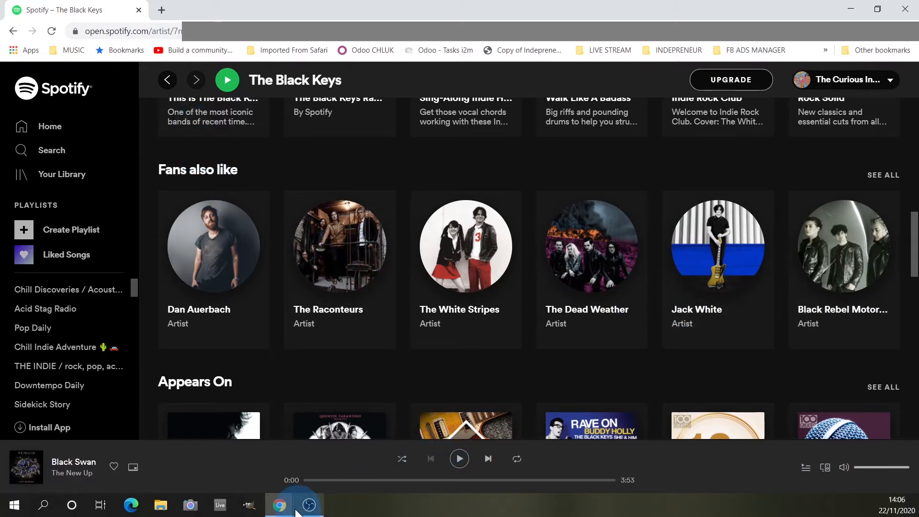
Step: Switch to Audience Insights, add The Black Keys as an interest and show the audience's Page Likes
mouse_move(279, 506)
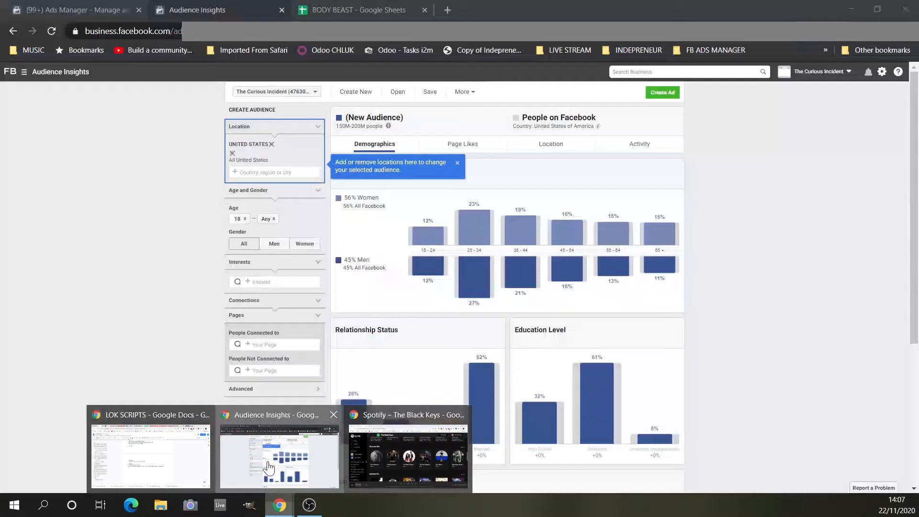
click(268, 463)
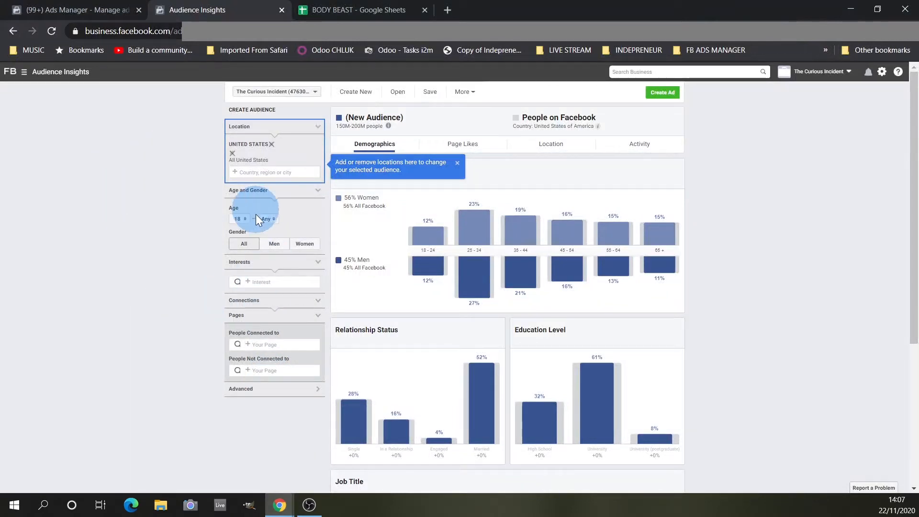
click(262, 282)
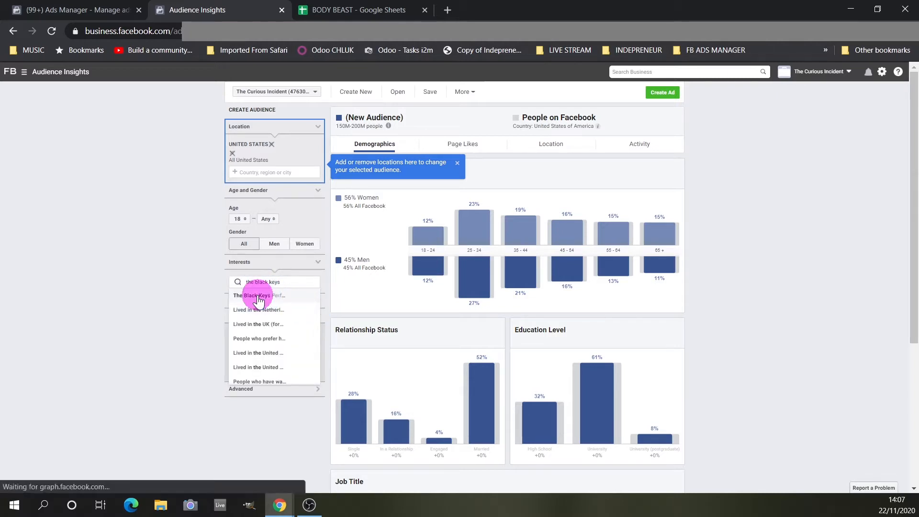
click(257, 297)
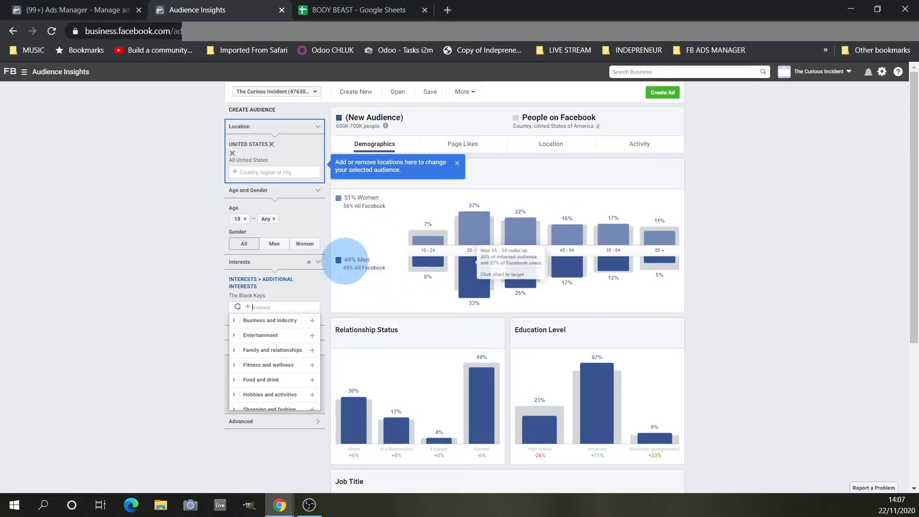
click(462, 144)
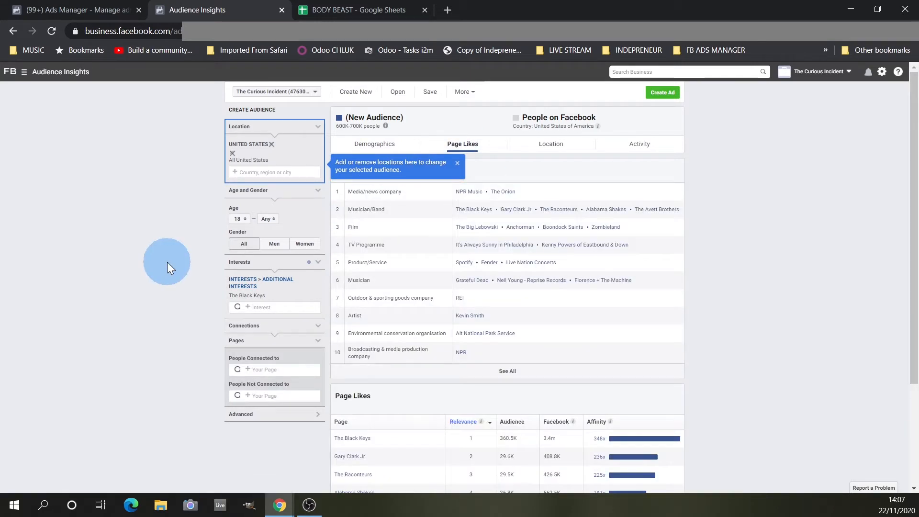
scroll(168, 263, down, 2)
scroll(168, 262, down, 1)
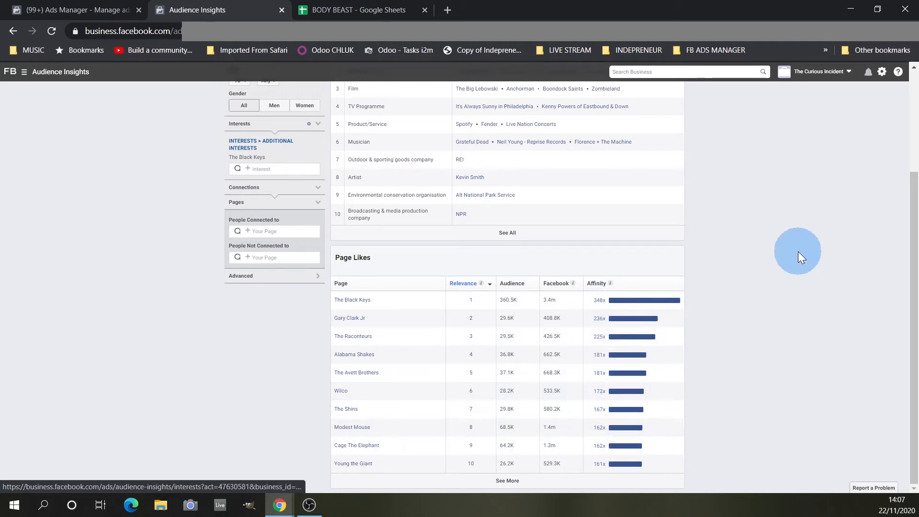
Step: Open Notepad and list gary clark jr, the raconteurs, alabama shakes, the avett brothers, wilco and the shins under the heading THE BLACK KEYS
key(super)
text(note)
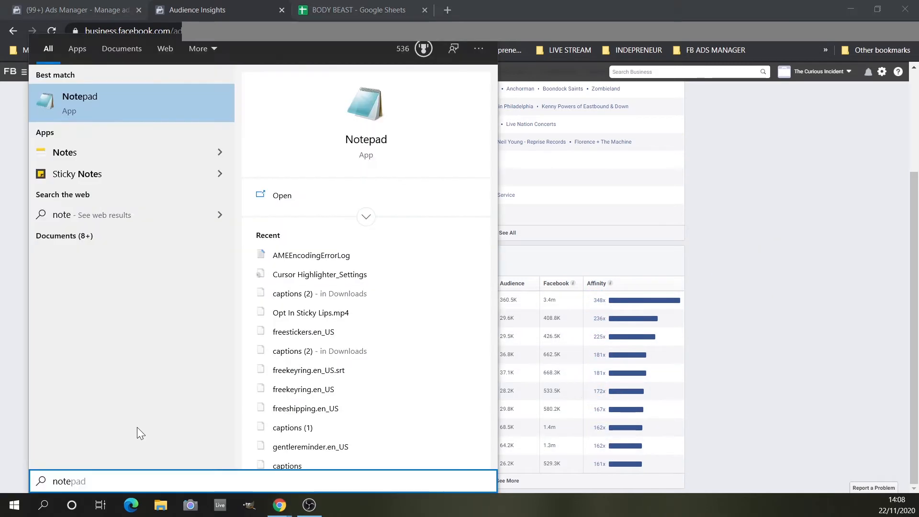
click(282, 195)
text(THE BLACK KEYS ga)
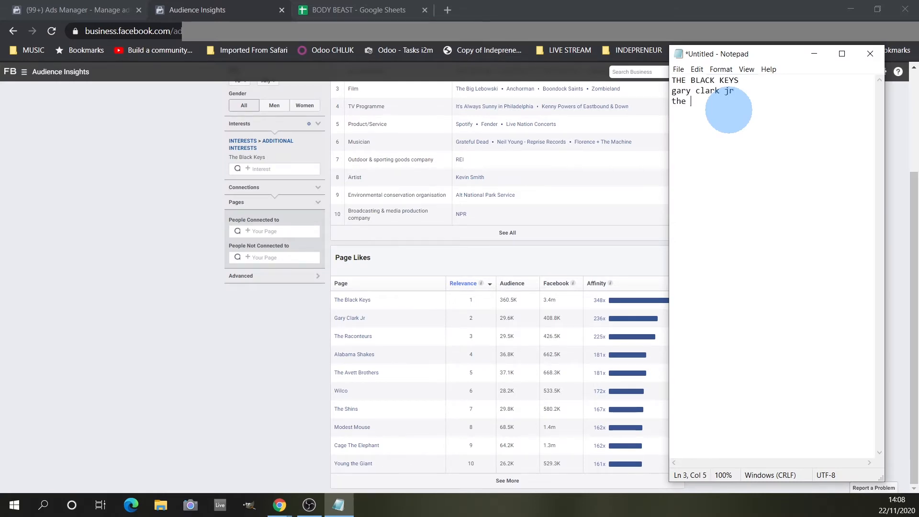
text(ry clark jr the raconteurs alabama shakes the )
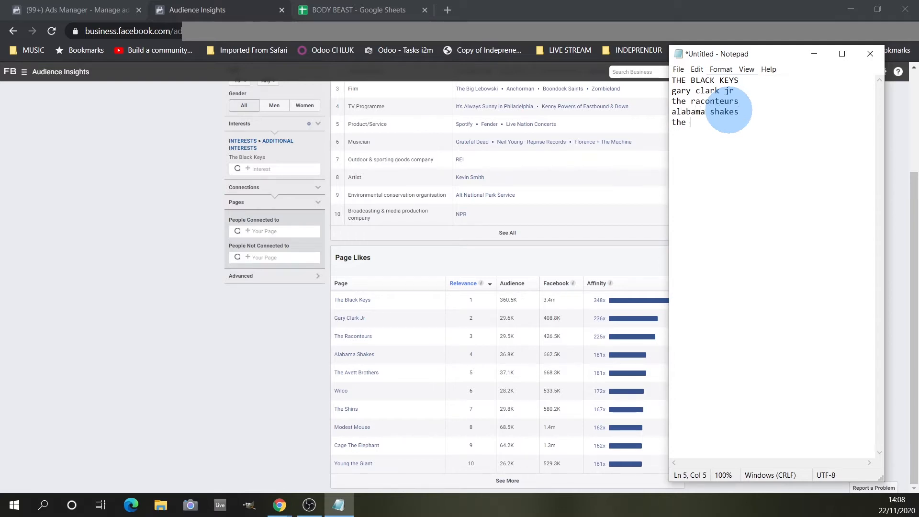
text(avett brothers wilco )
text(the shine)
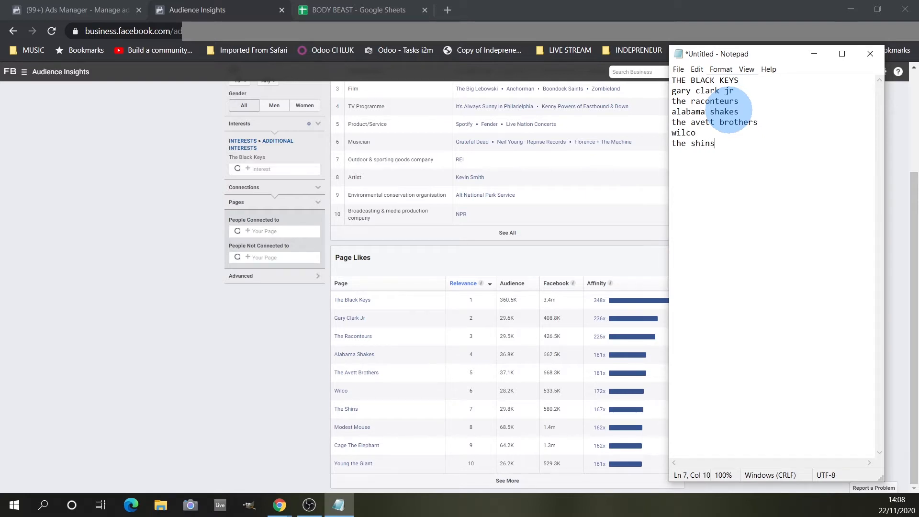
Step: Complete the Black Keys list with modest mouse, cage the elephant and young the giant, leaving a blank line below
key(Return)
text(modest mouse)
key(Return)
text(cage the elephant)
key(Return)
text(young the giant)
key(Return)
key(Return)
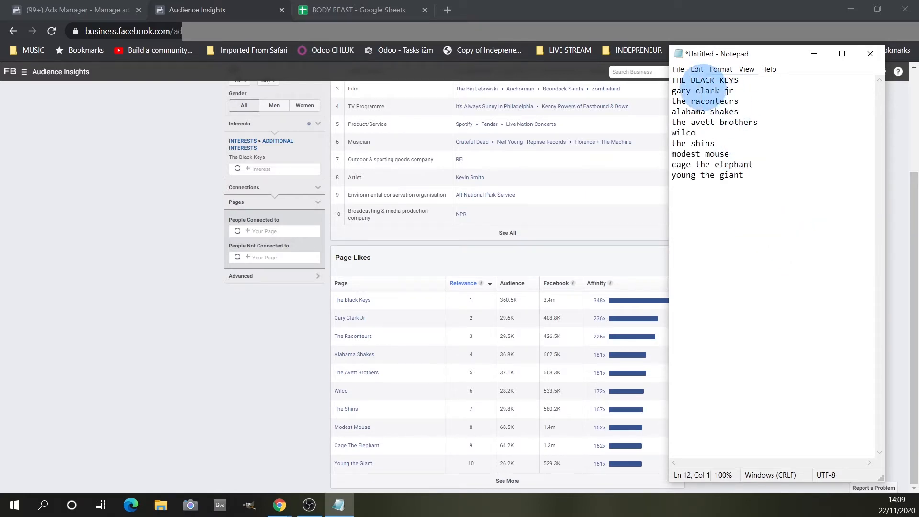
drag(666, 85, 747, 81)
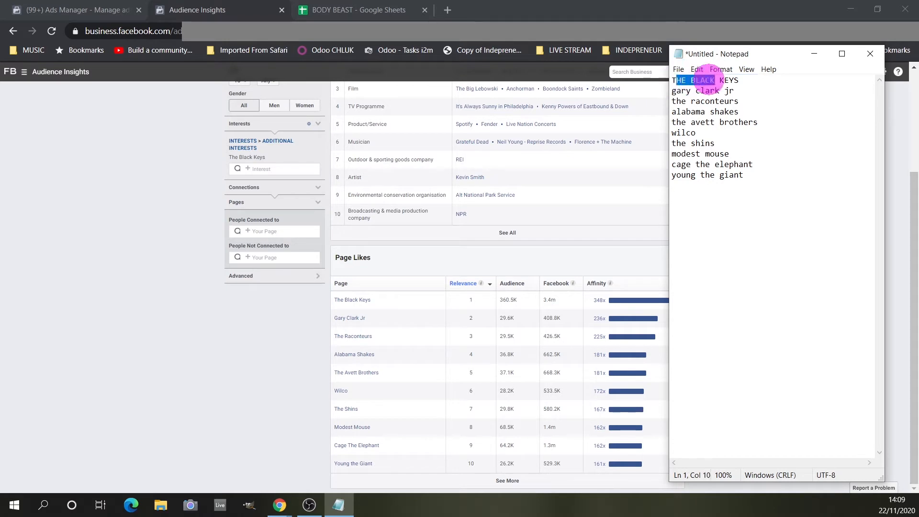
click(771, 133)
click(861, 200)
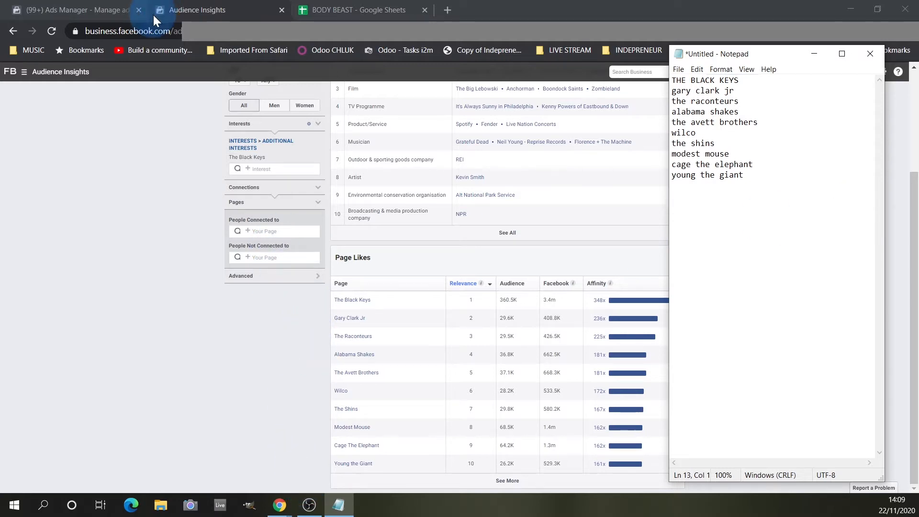
Step: Check the Fans also like artists on The Black Keys' Spotify page and return to Audience Insights
mouse_move(280, 505)
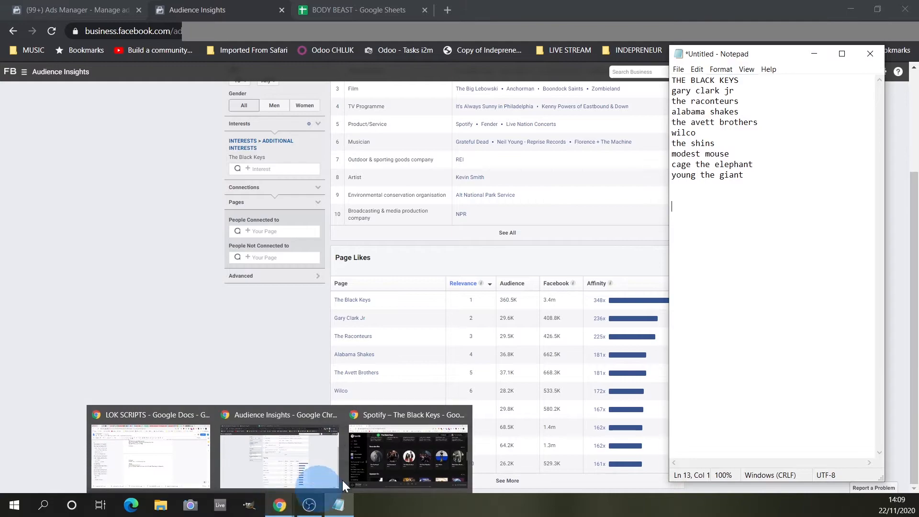
click(406, 452)
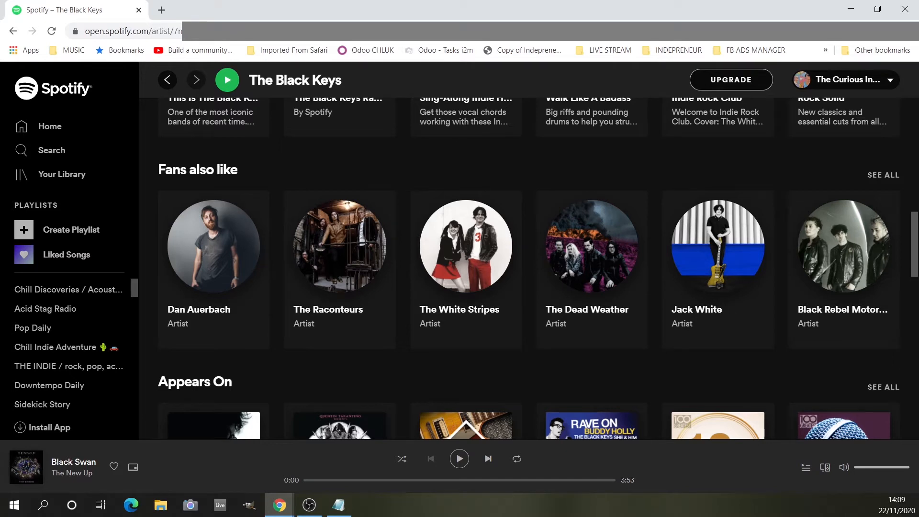
key(alt+Tab)
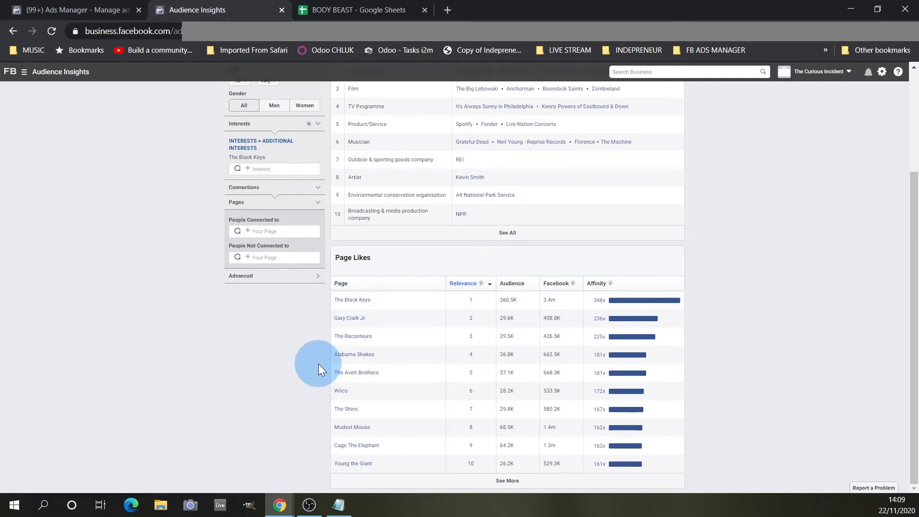
Step: Replace The Black Keys interest with The White Stripes in the audience
mouse_move(277, 160)
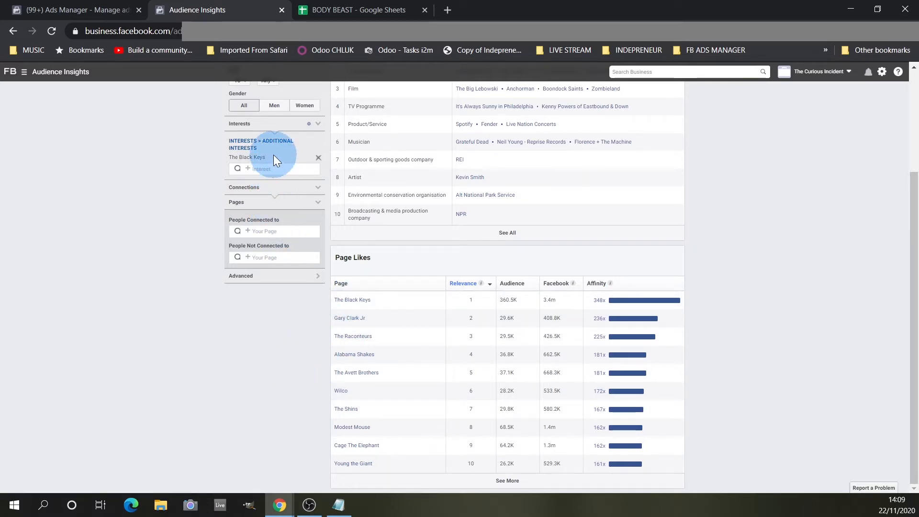
click(315, 157)
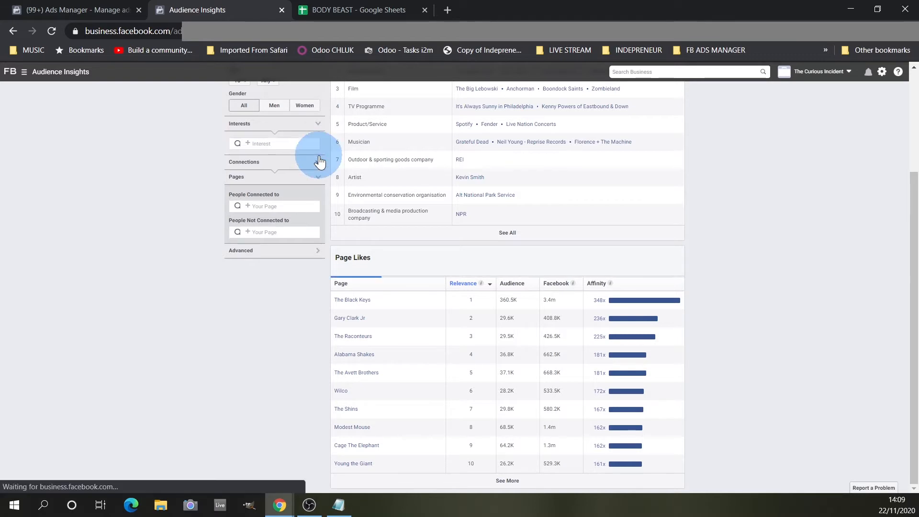
click(281, 147)
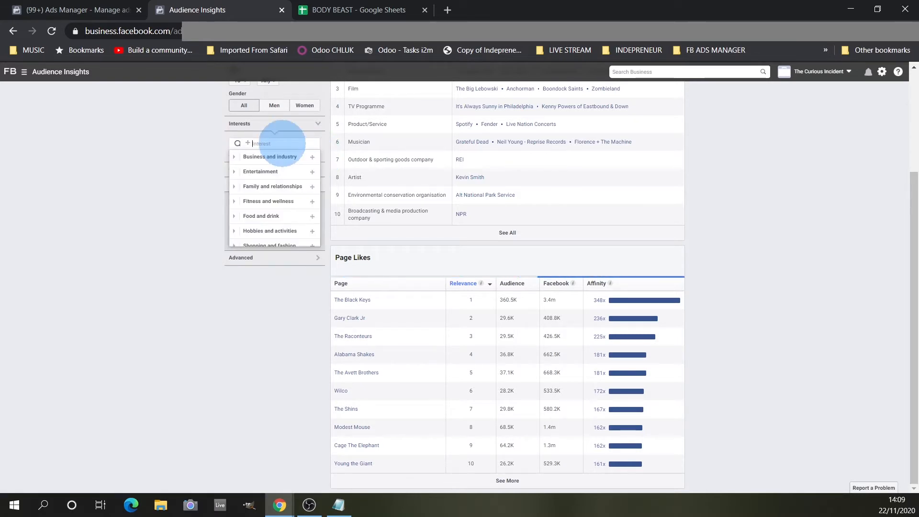
text(the white)
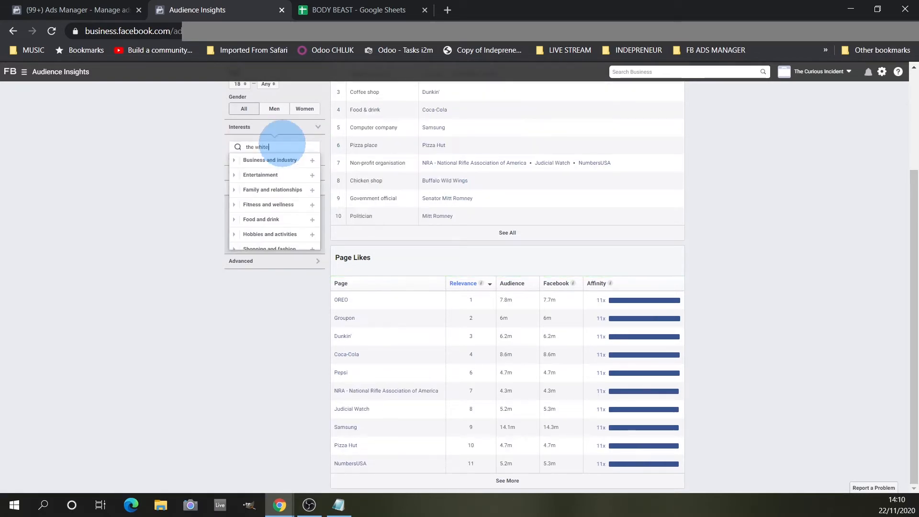
text( stripes)
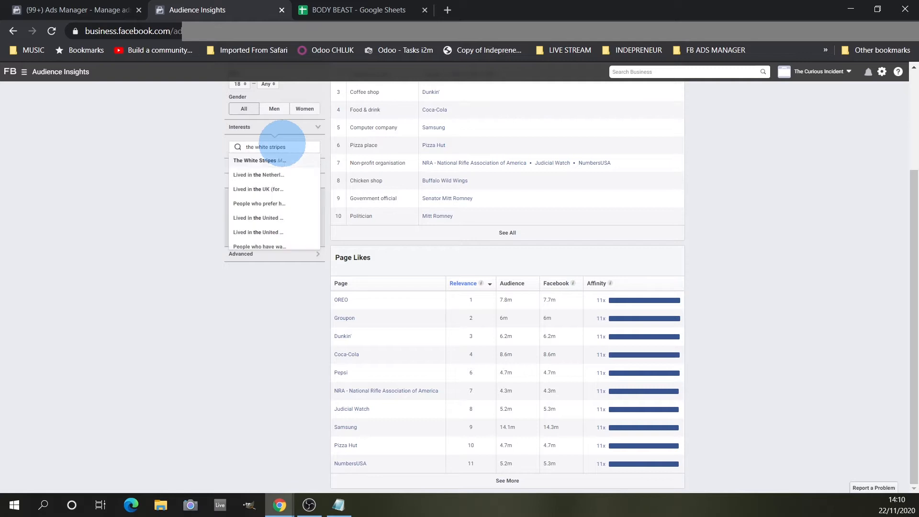
click(251, 163)
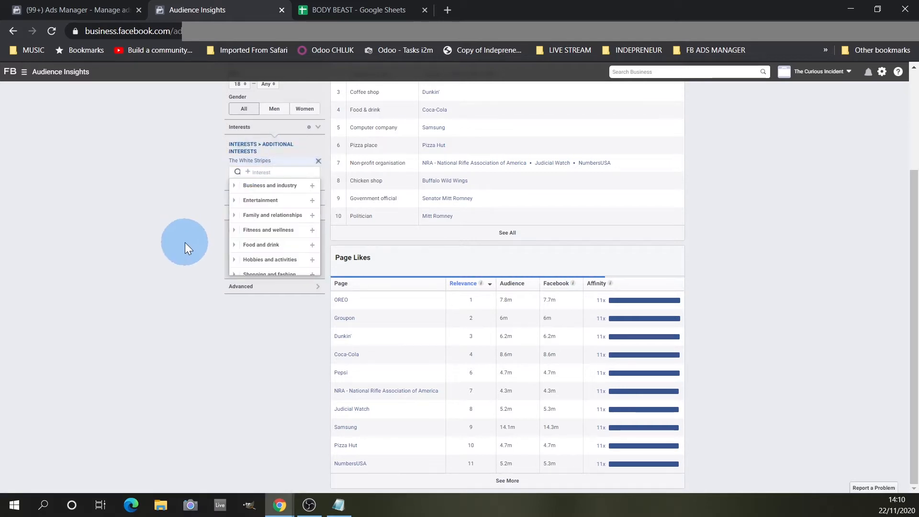
click(199, 312)
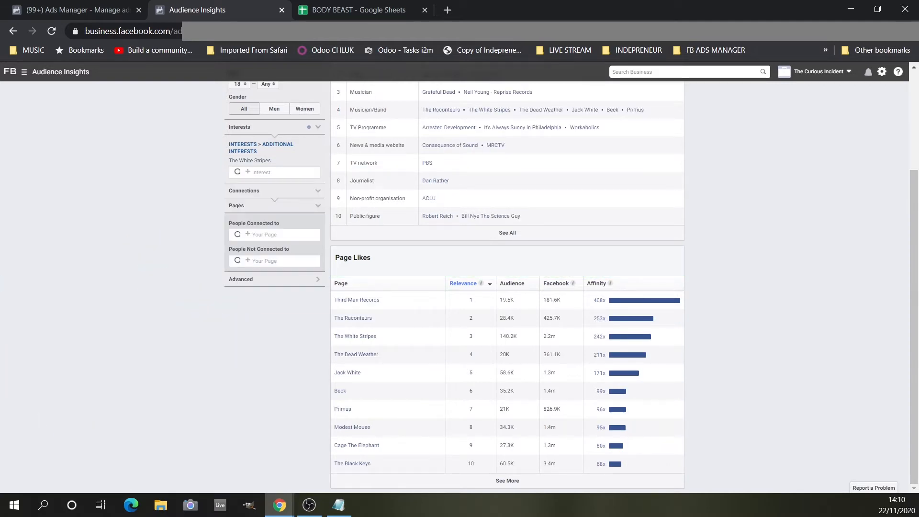
Step: Start a second list in the Notepad note headed THE WHITE STRIPES, with third man records and the raconteurs
key(alt+Tab)
click(782, 217)
text(THE WHITE STRIPES )
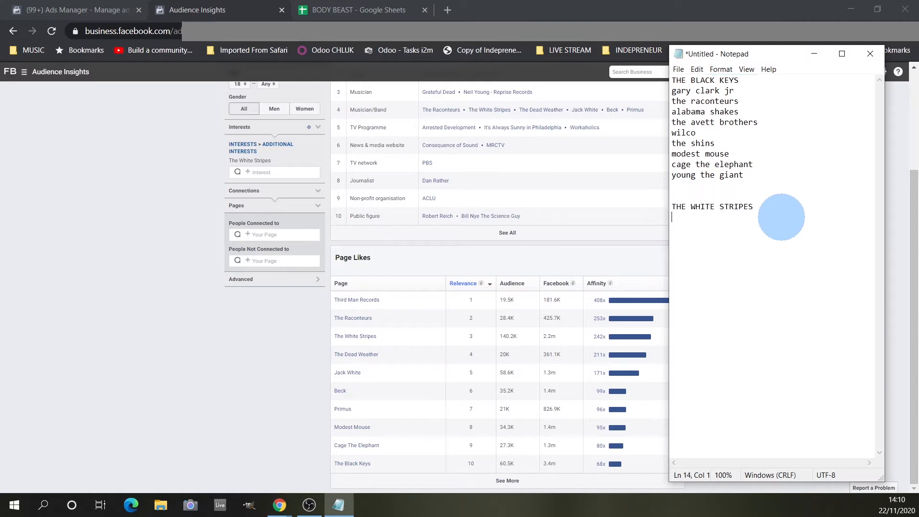
text(third man records the raconteurs)
key(Return)
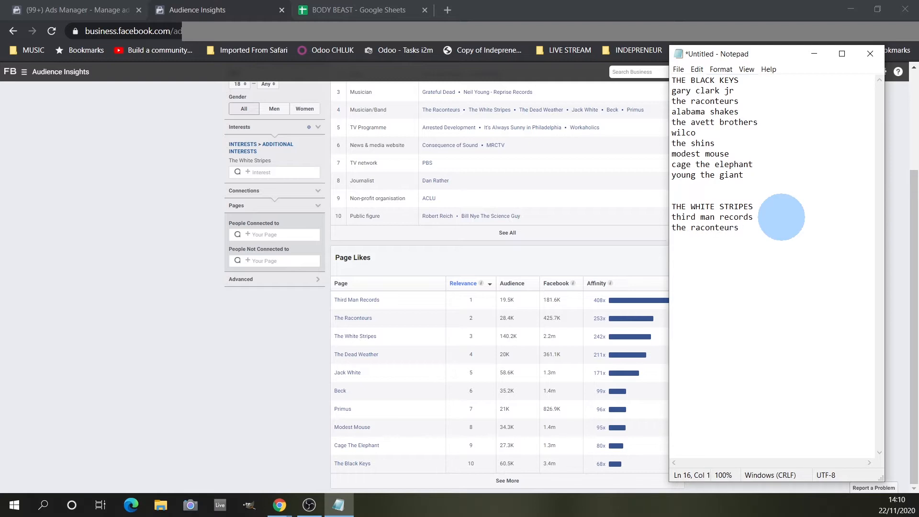
Step: Extend the White Stripes list with the dead weather, jack white, beck, primus, modest mouse, cage the elephant and the black keys
text(the dead weather )
text(jack whi)
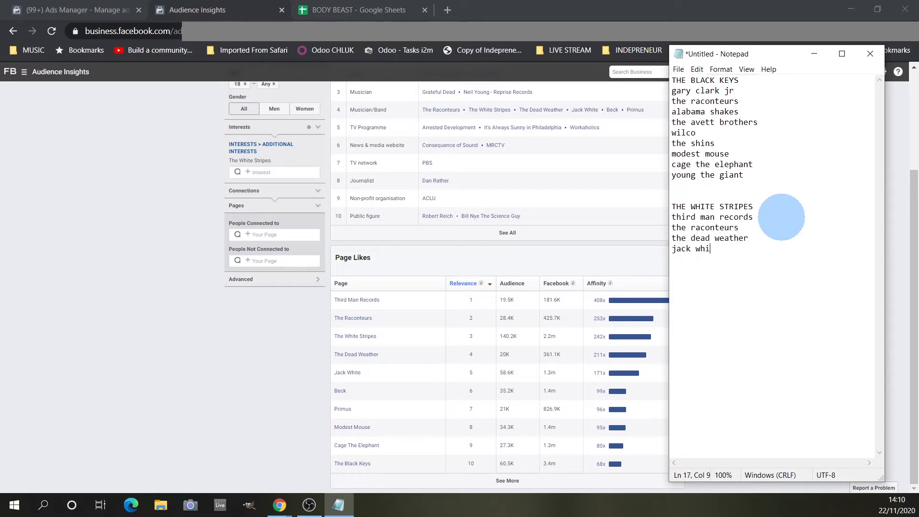
text(te beck)
key(Return)
text(primus modest mouse )
text(cage the eleph)
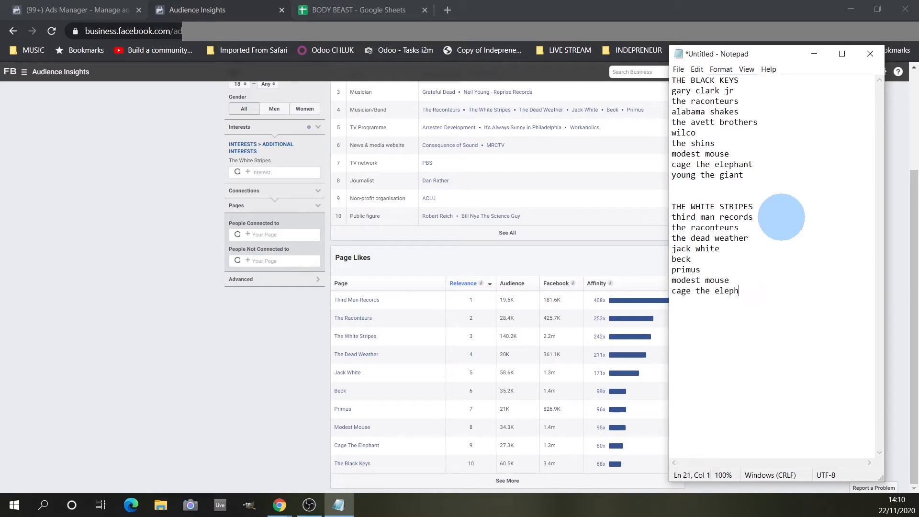
text(ant the black keys)
key(Return)
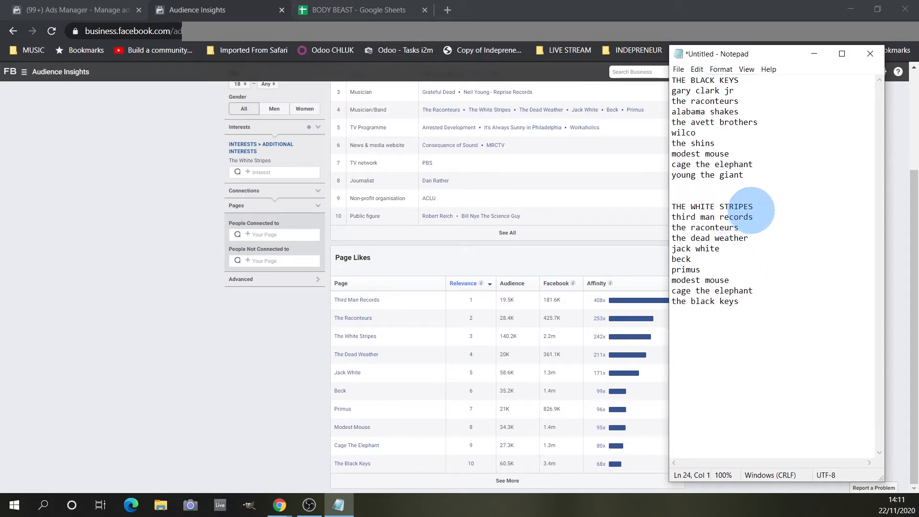
mouse_move(758, 206)
mouse_down()
mouse_move(703, 195)
mouse_move(668, 204)
mouse_up()
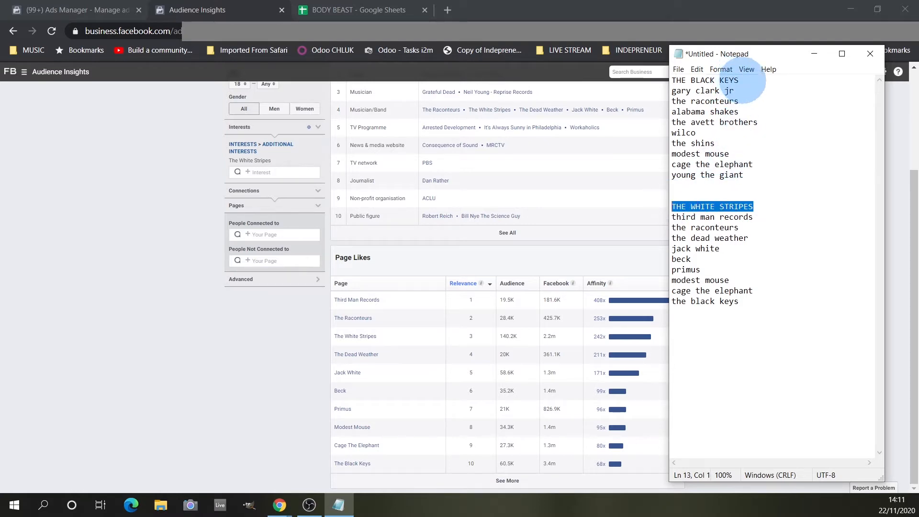
drag(743, 80, 671, 79)
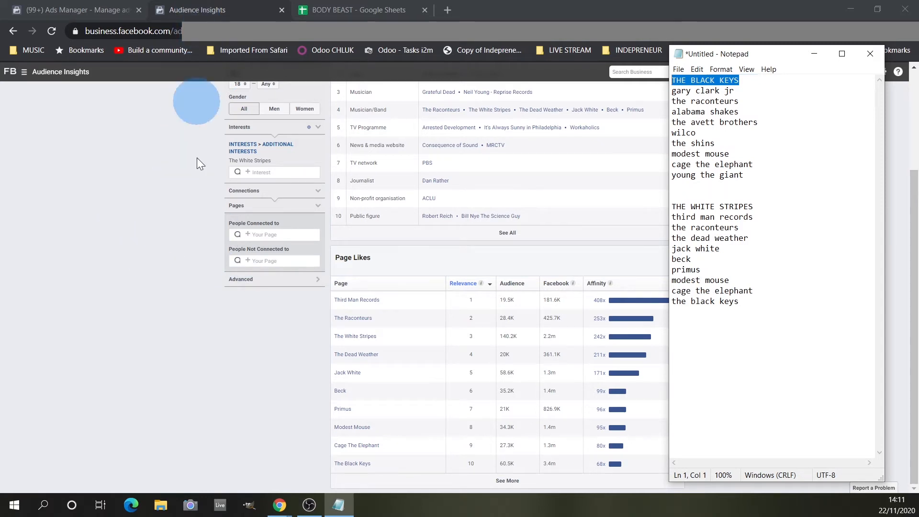
Step: Leave Audience Insights without saving and open the Audiences page of the ad account
click(199, 206)
scroll(157, 203, up, 3)
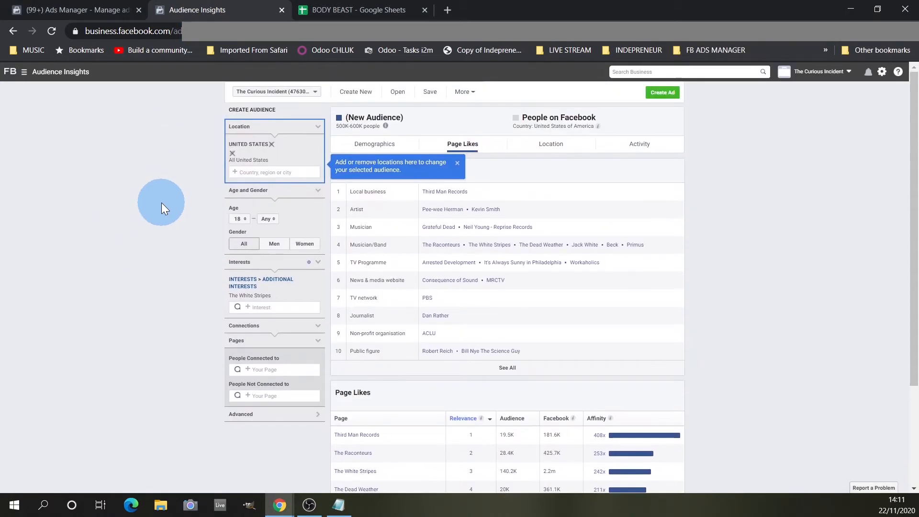
click(24, 71)
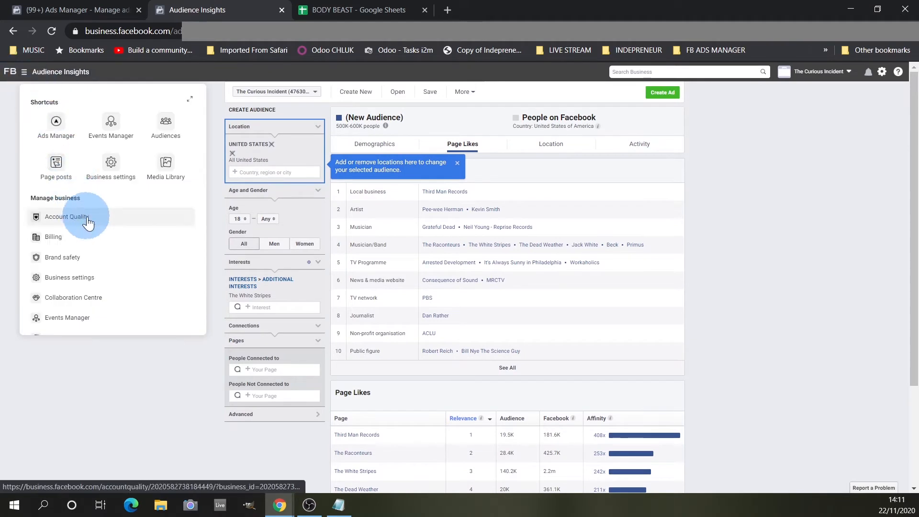
click(167, 124)
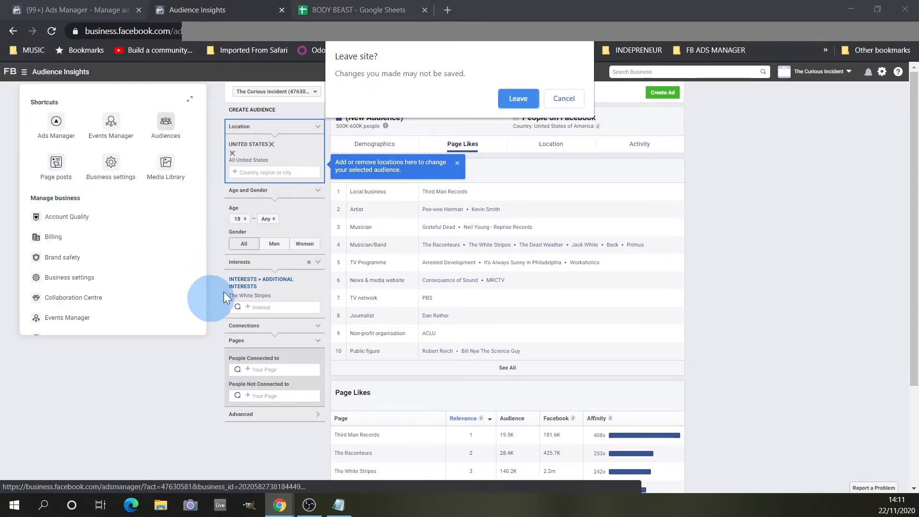
key(Return)
Step: Start a new saved audience named The Black Keys + Friends
click(88, 186)
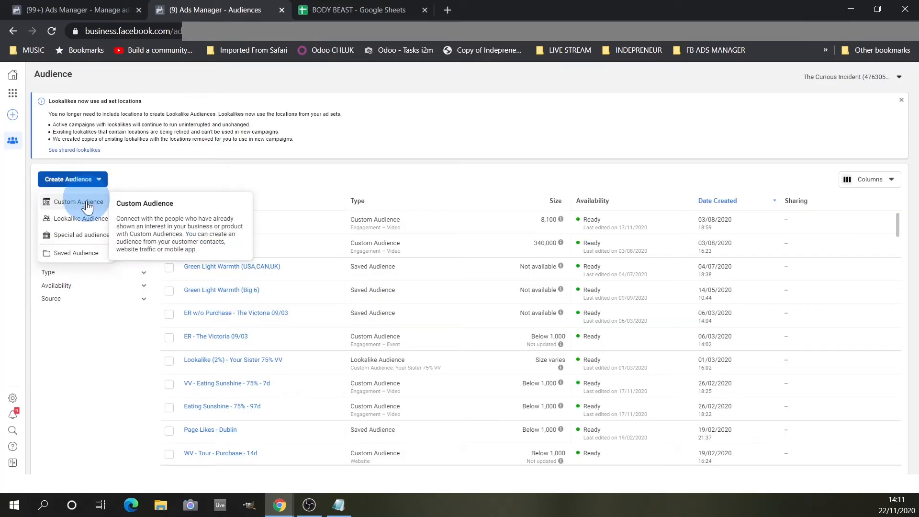
click(83, 258)
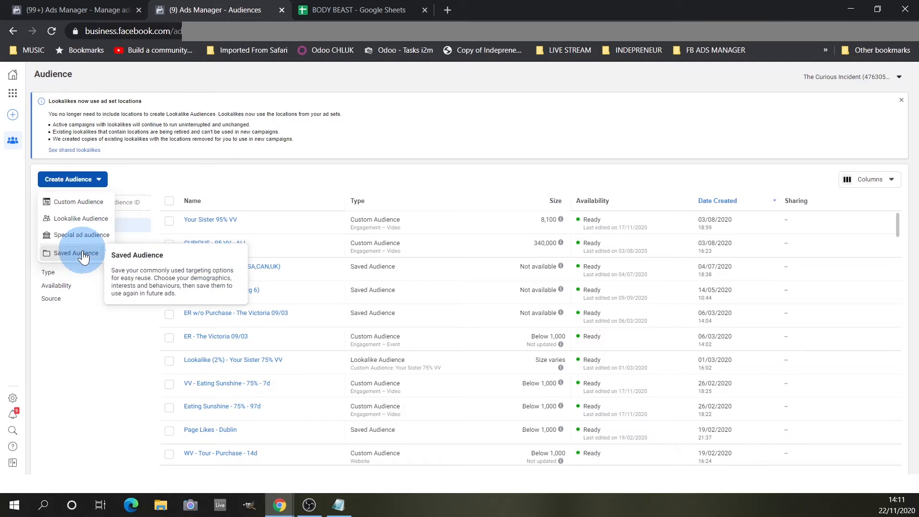
click(295, 121)
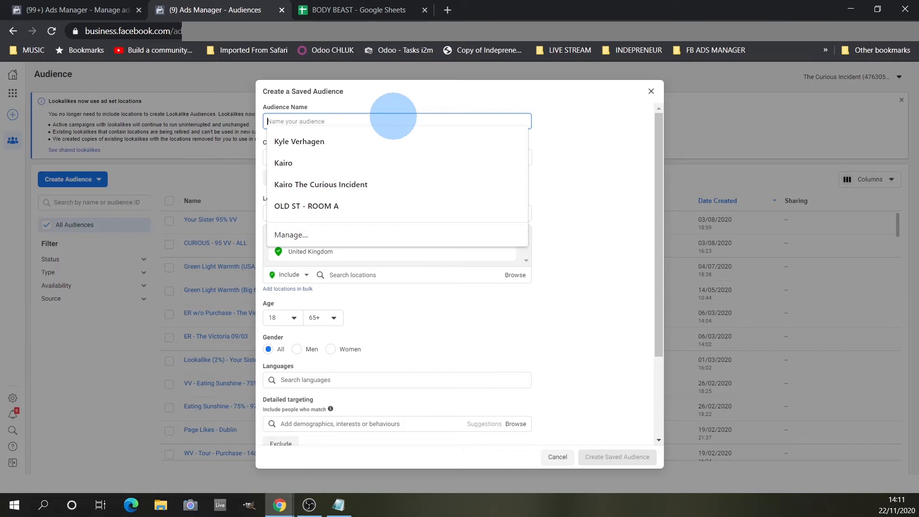
text(The)
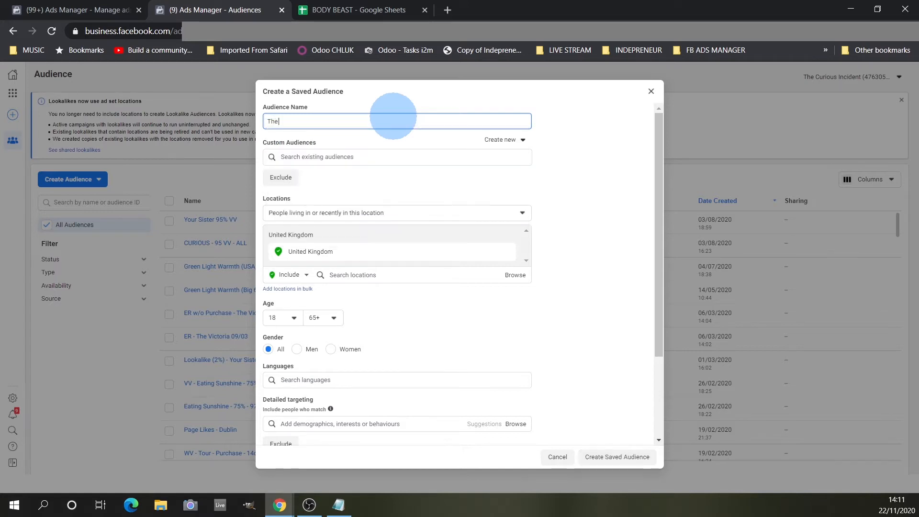
text( Black Keys + Friends)
Step: Remove the preset United Kingdom location from the saved audience
scroll(431, 206, down, 1)
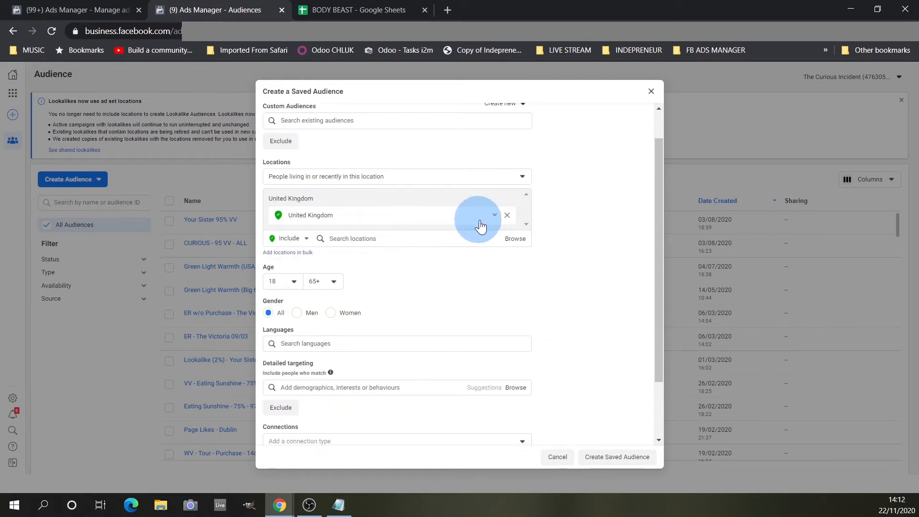
click(507, 215)
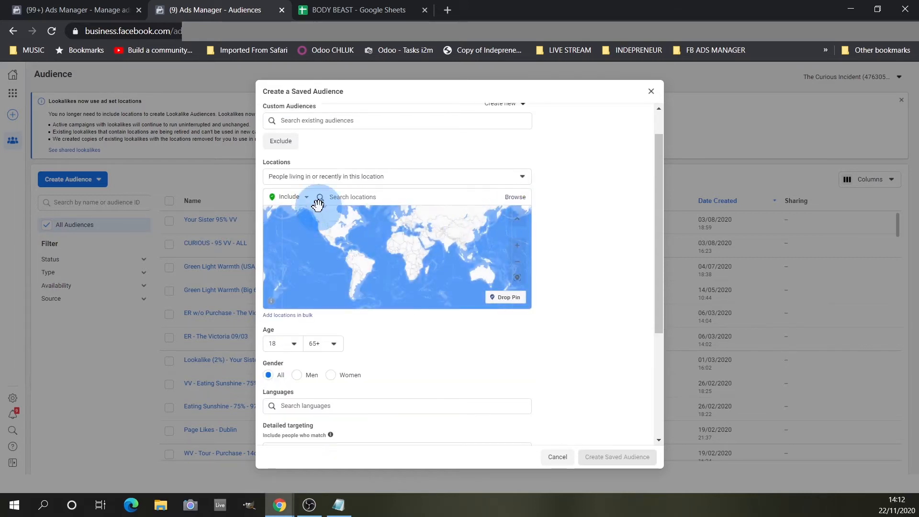
click(369, 197)
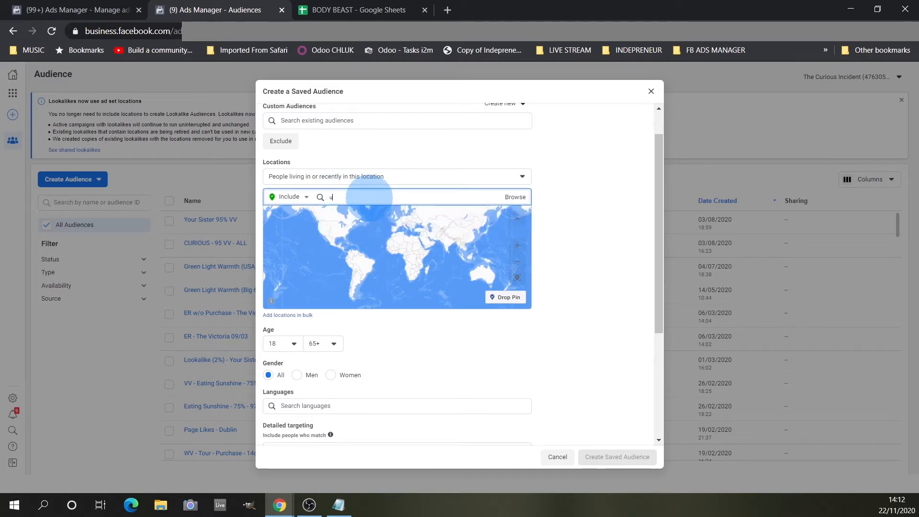
Step: Enter united states, united kingdom, ireland, canada, new zealand and australia as bulk locations of type Countries and match them
click(287, 316)
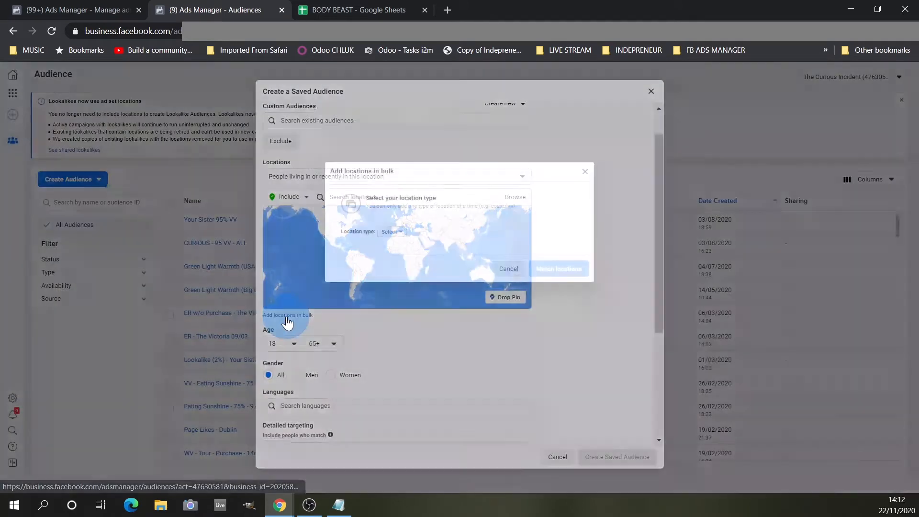
click(391, 233)
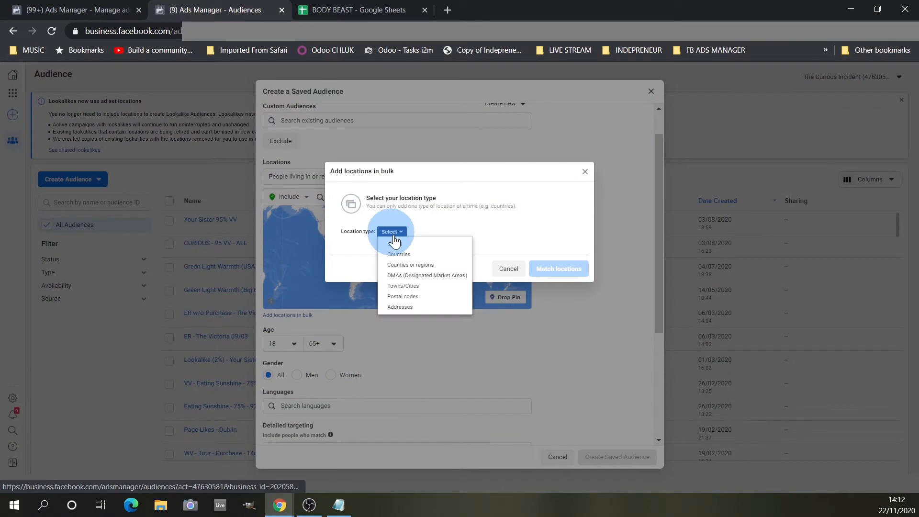
click(402, 256)
click(398, 247)
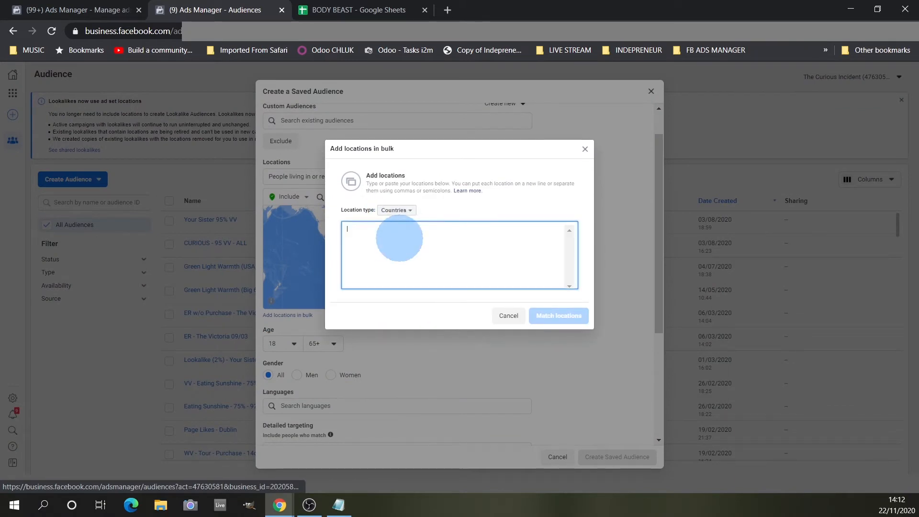
text(united states)
key(Return)
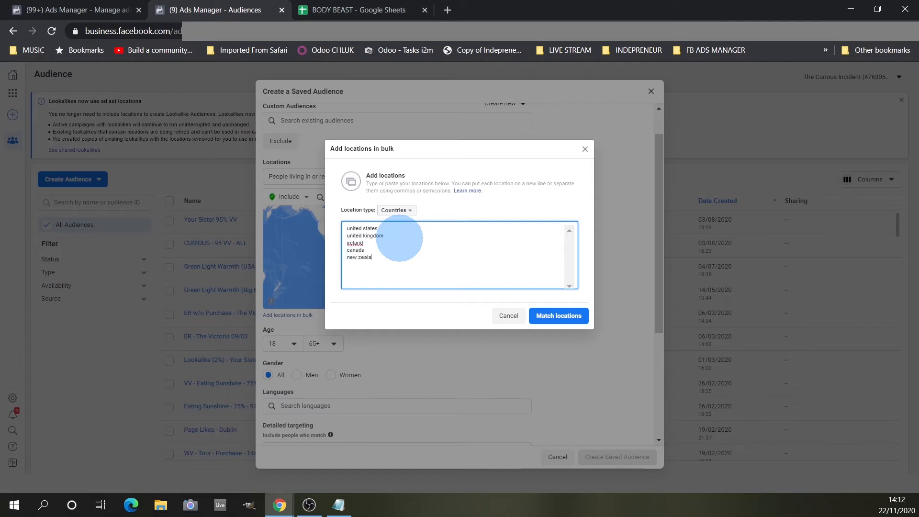
click(559, 316)
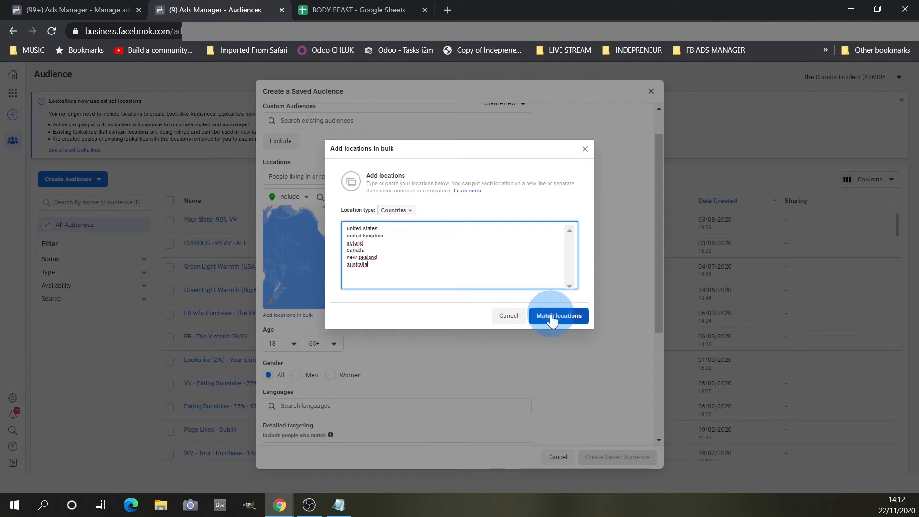
Step: Remove US Virgin Islands from the matched countries and add the remaining locations to the audience
click(614, 256)
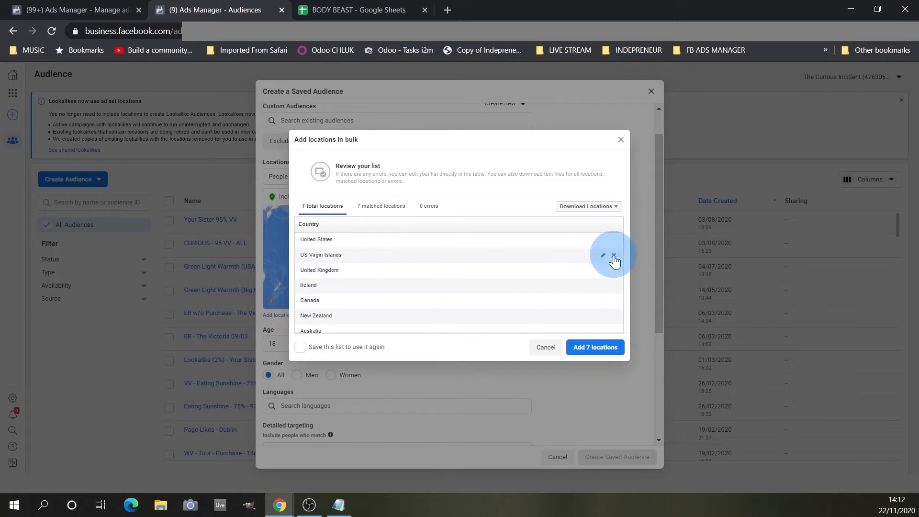
click(613, 255)
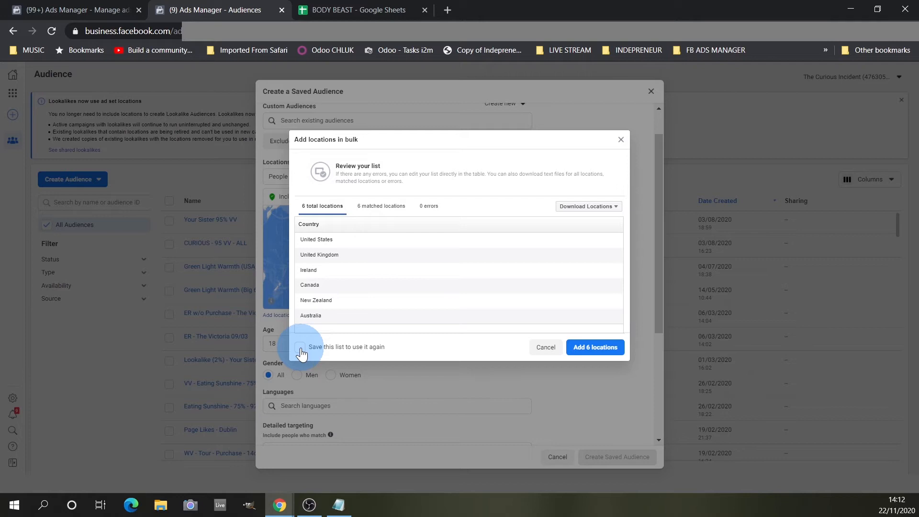
click(585, 343)
Step: Save the location list under the name BIG 6
click(402, 230)
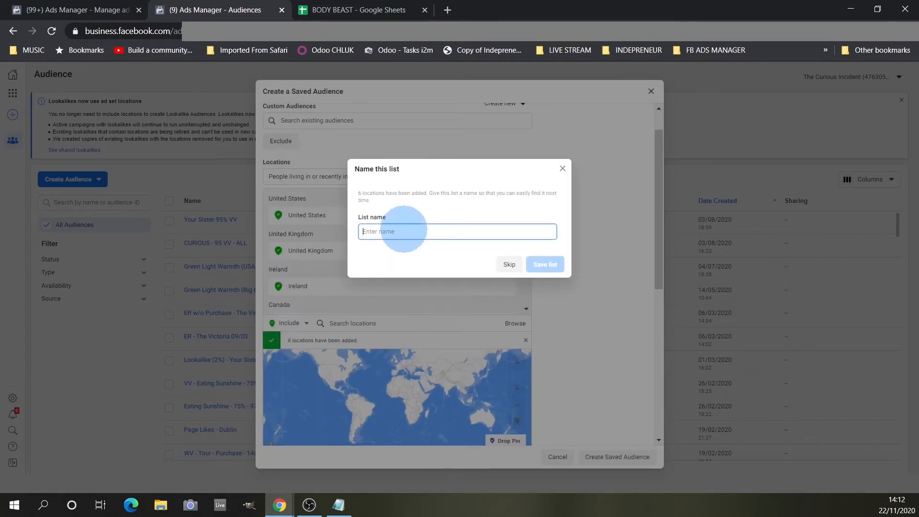
text(BIG 6)
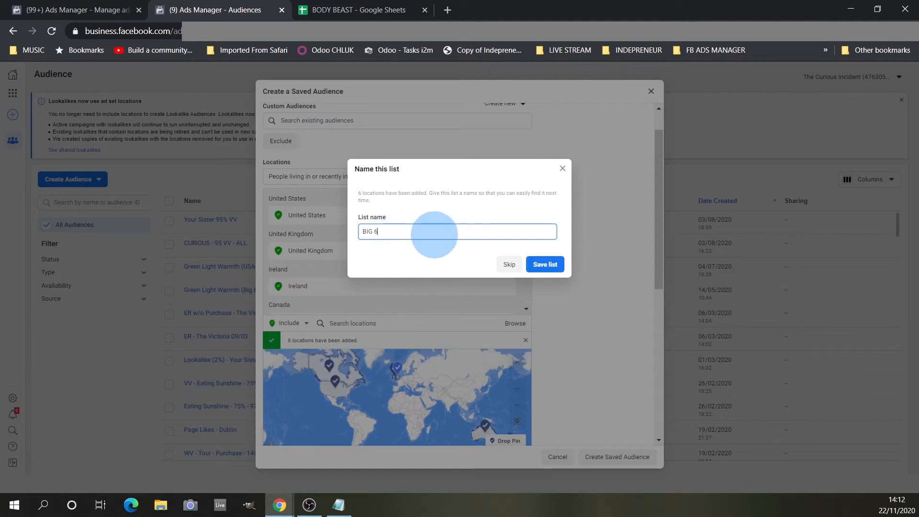
click(544, 264)
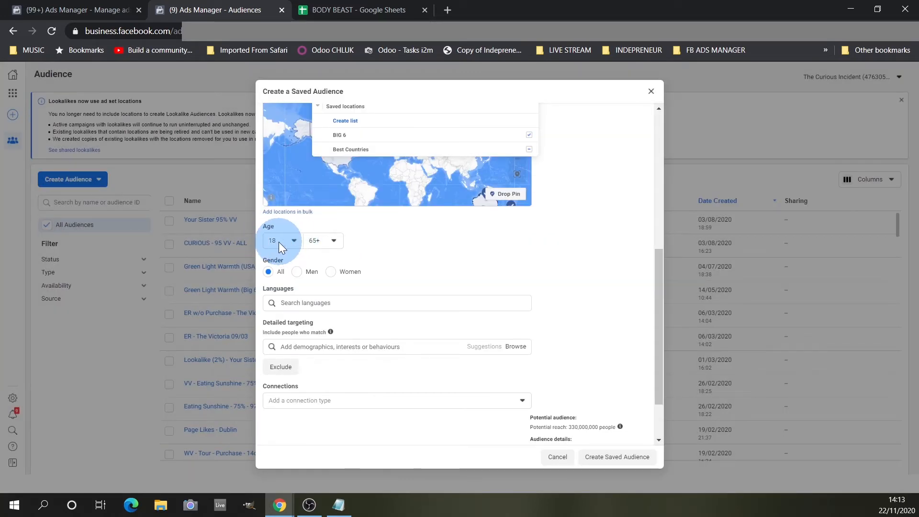
Step: Set the audience's minimum age to 13 and, with the Notepad list alongside, add The Black Keys as a detailed targeting interest
click(294, 240)
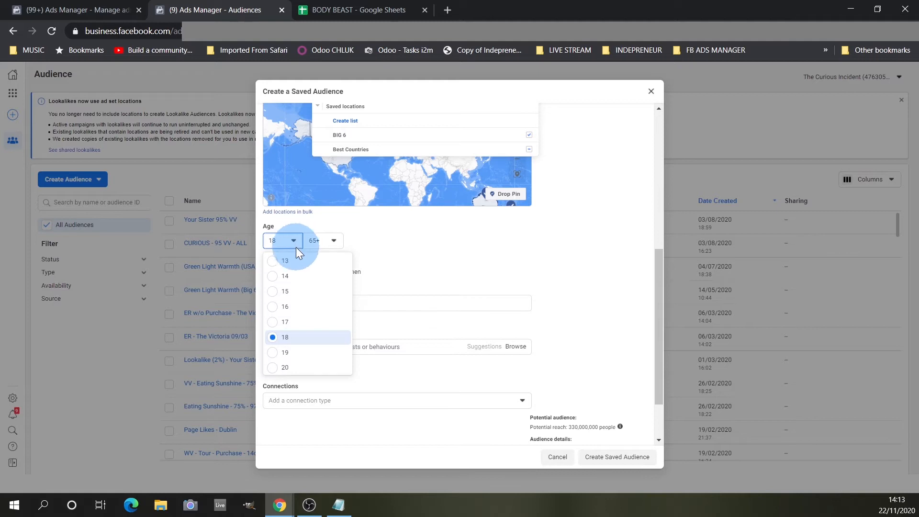
click(283, 263)
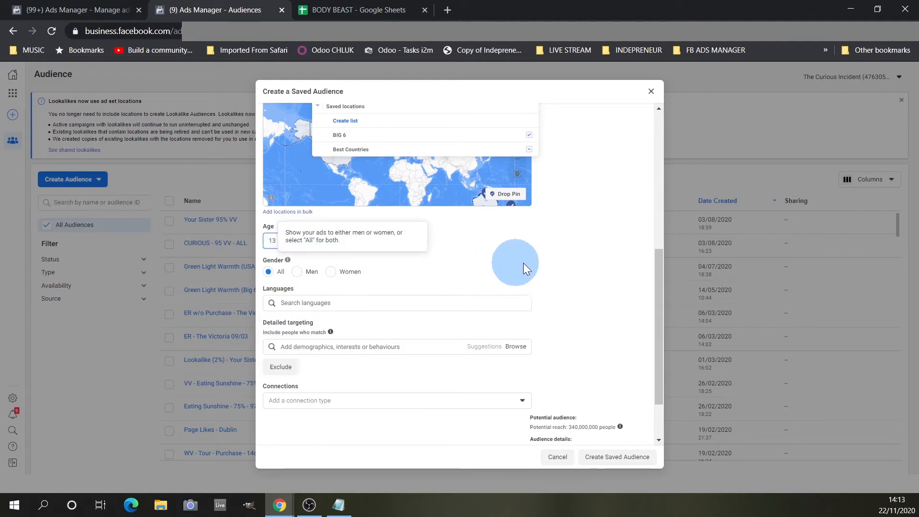
drag(662, 263, 660, 271)
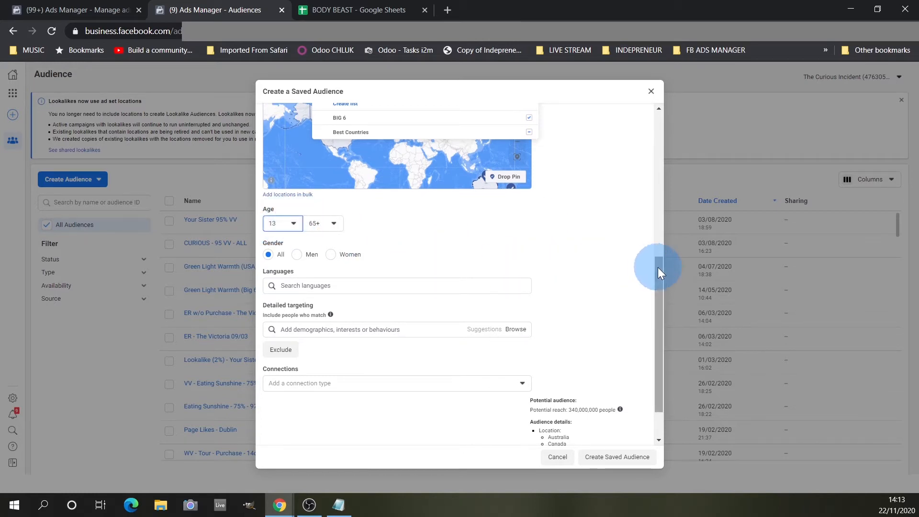
drag(657, 267, 659, 300)
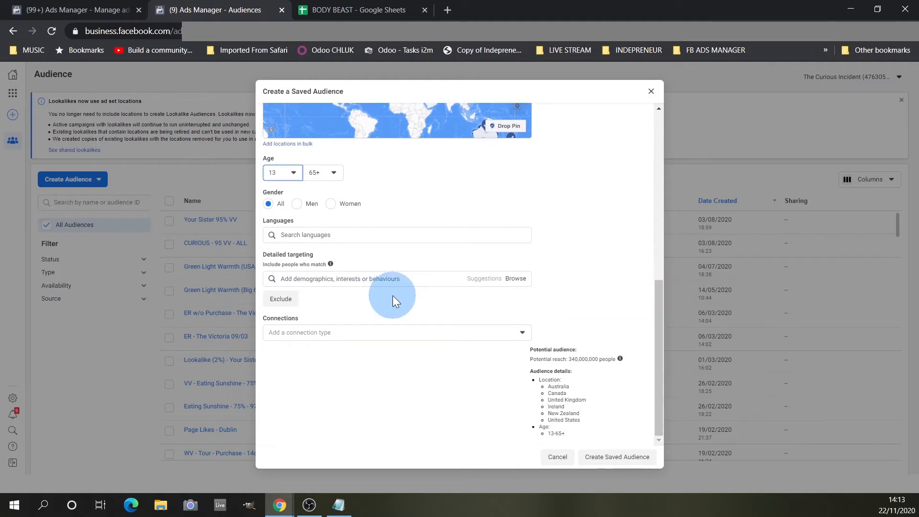
click(322, 280)
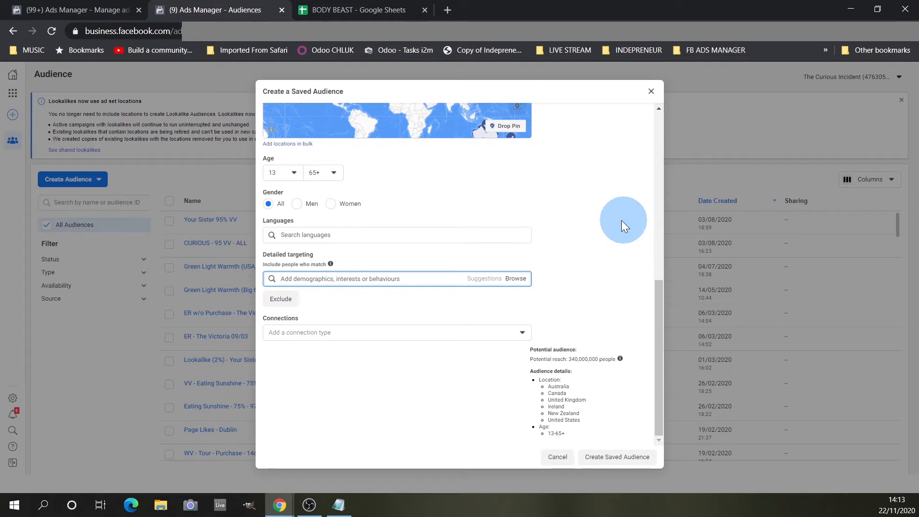
click(338, 505)
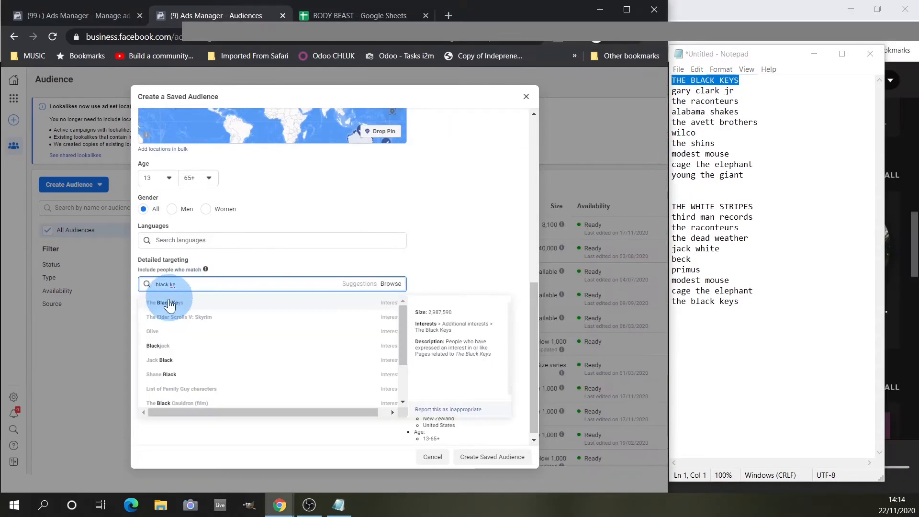
click(169, 306)
Step: Add Gary Clark, Jr. and Alabama Shakes to the detailed targeting interests
click(222, 292)
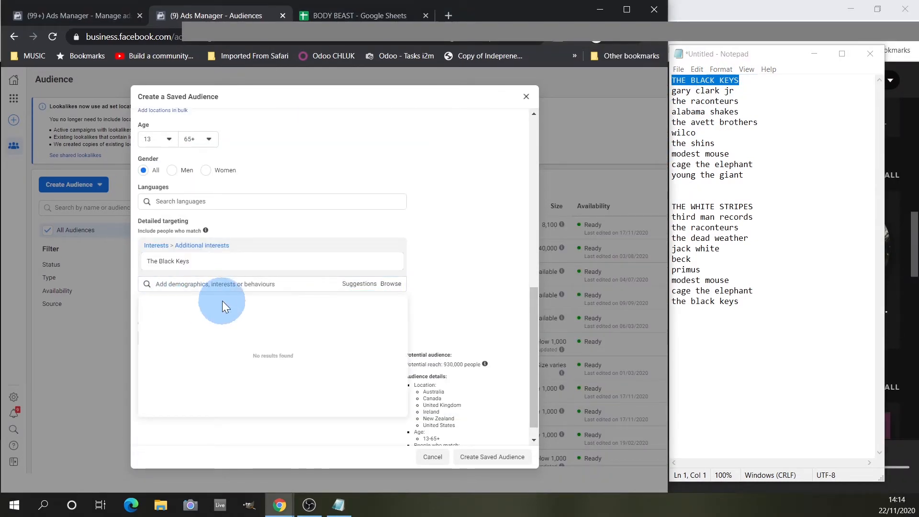
text(gary cla)
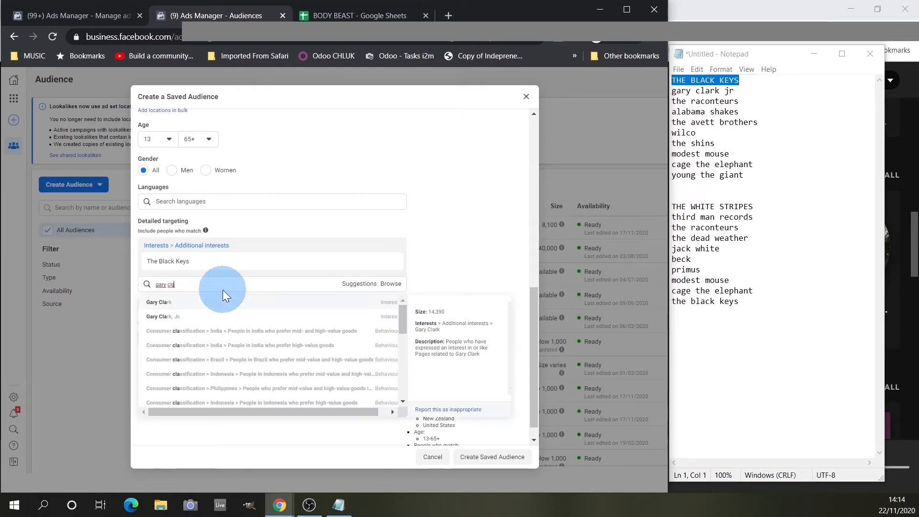
click(179, 301)
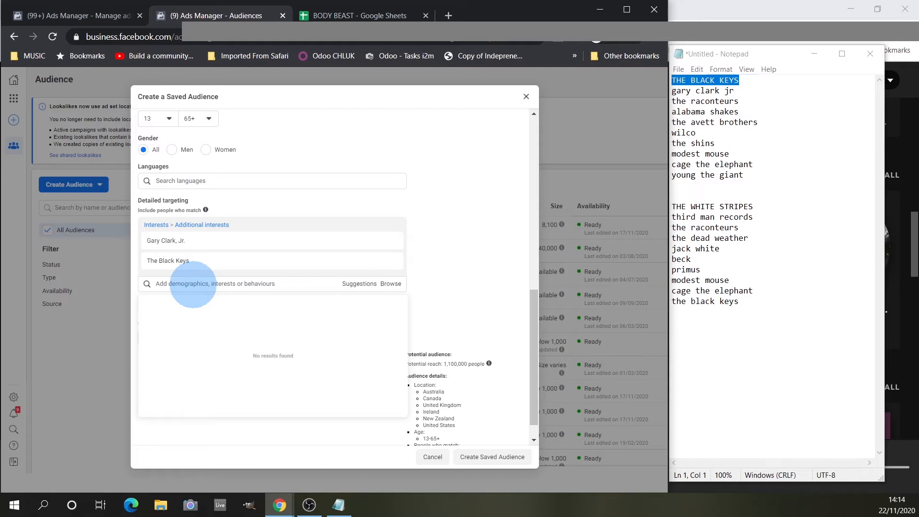
text(alabama shakes)
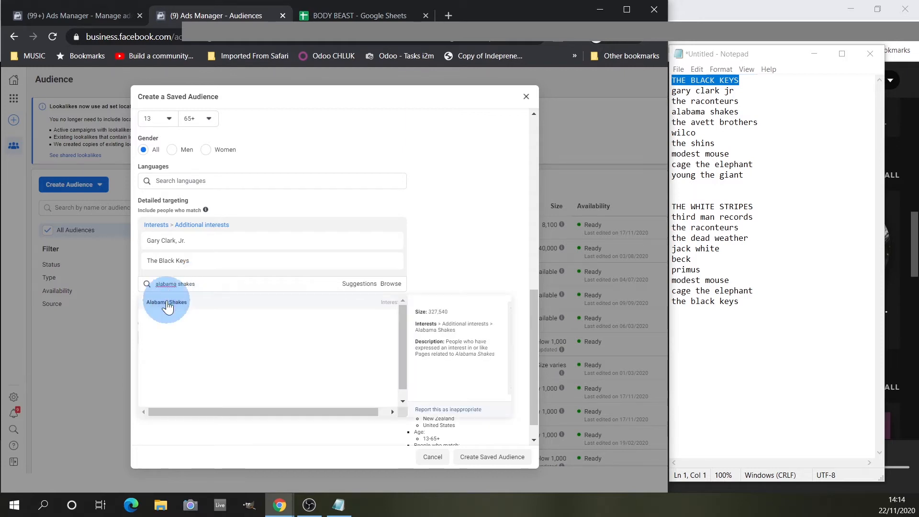
click(167, 304)
Step: Add The Avett Brothers and Wilco to the detailed targeting interests
text(the avett b)
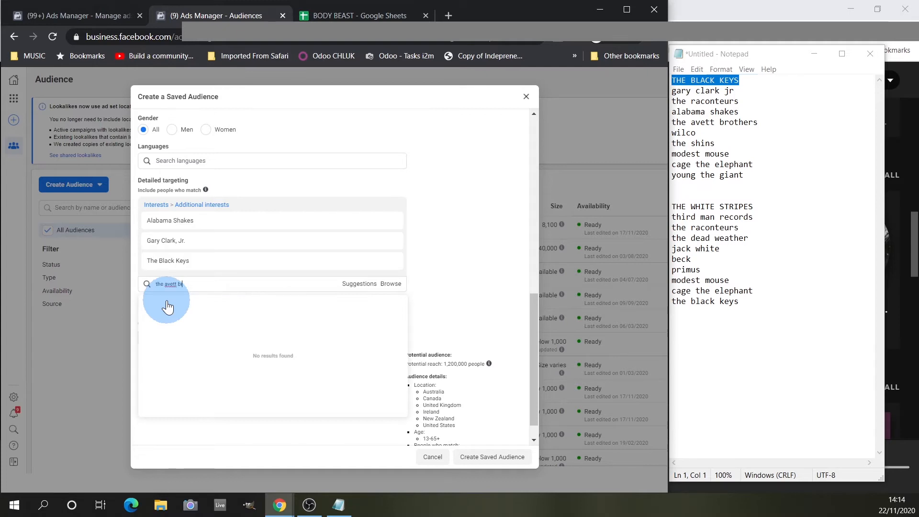
text(rothers)
click(167, 304)
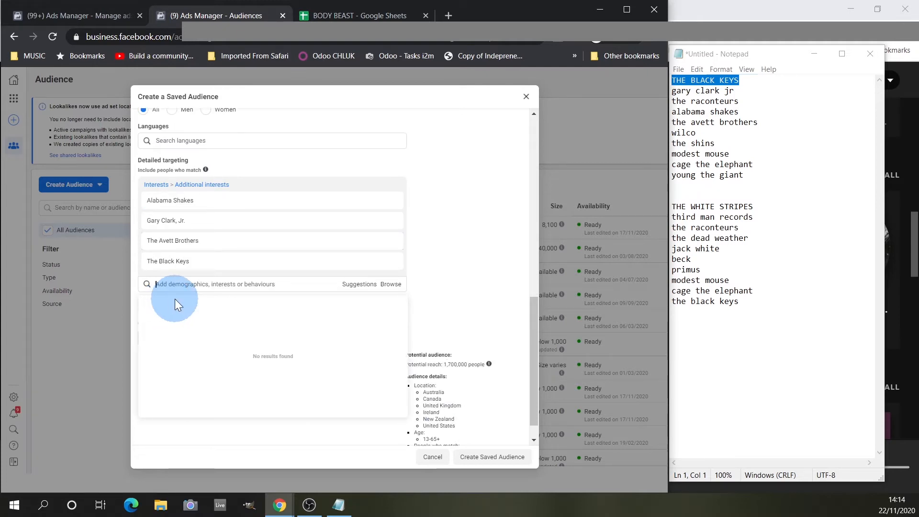
text(wilco)
click(158, 306)
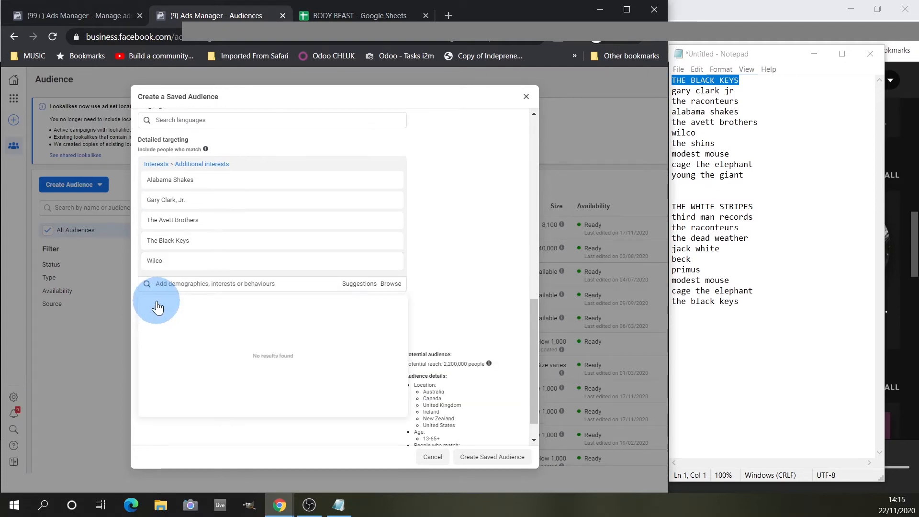
Step: Add The Shins and Modest Mouse to the detailed targeting interests
text(the shins)
click(158, 307)
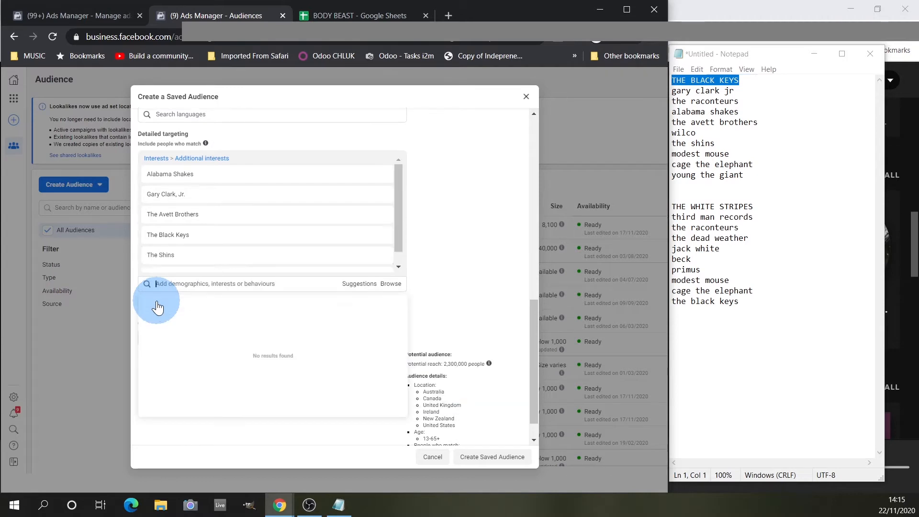
text(modest mouse)
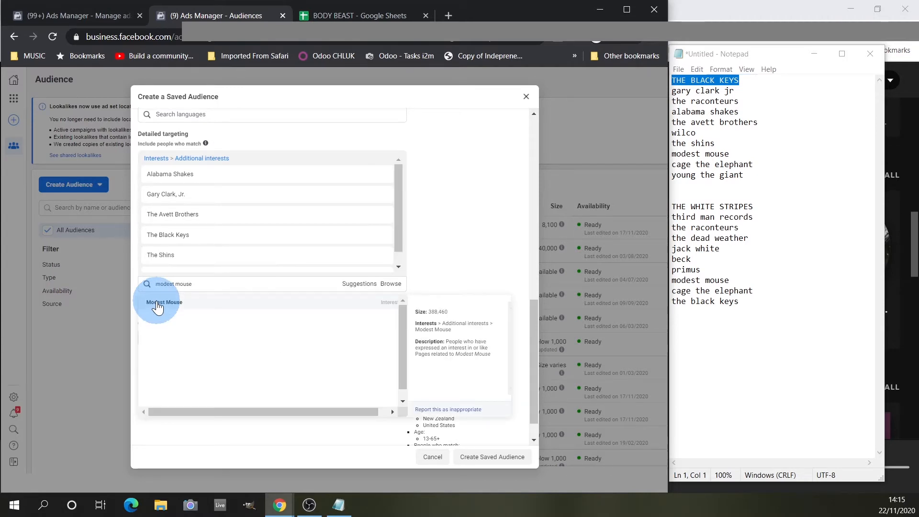
click(158, 307)
Step: Add Cage the Elephant to the detailed targeting interests and close the suggestion list
text(cage the elephant)
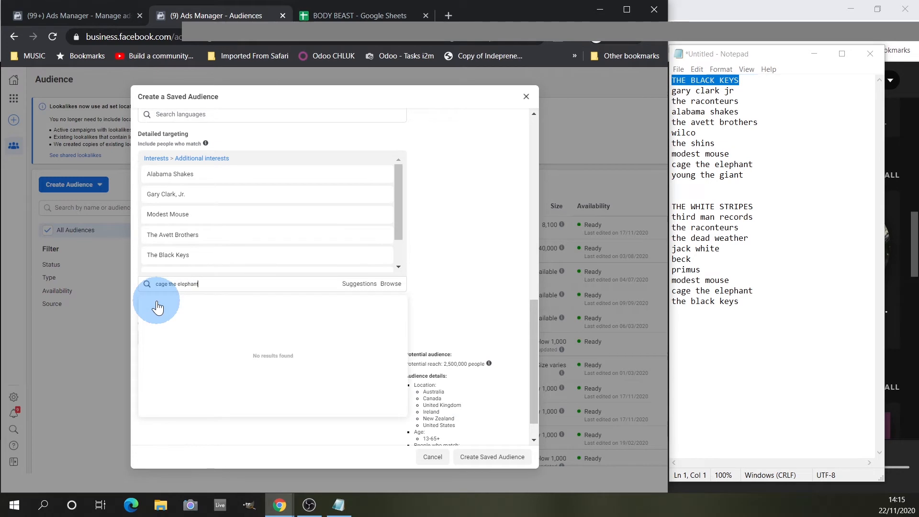
click(157, 306)
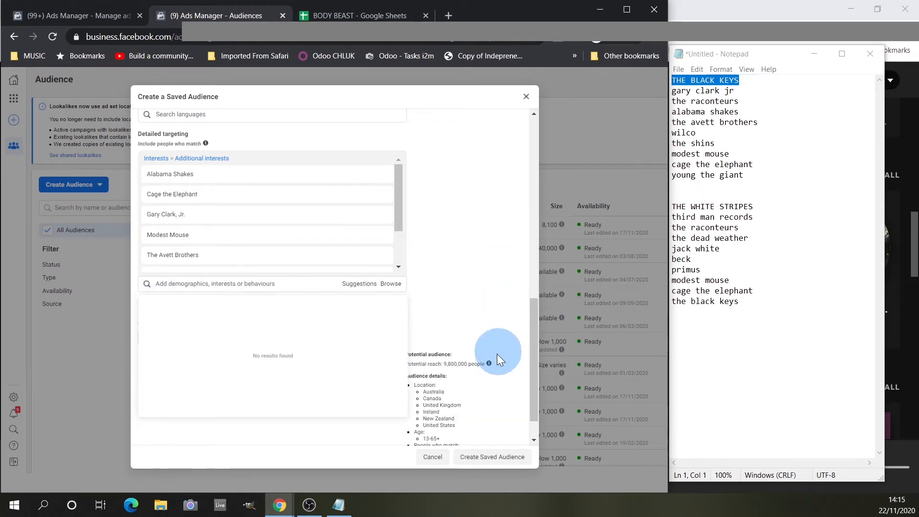
click(522, 392)
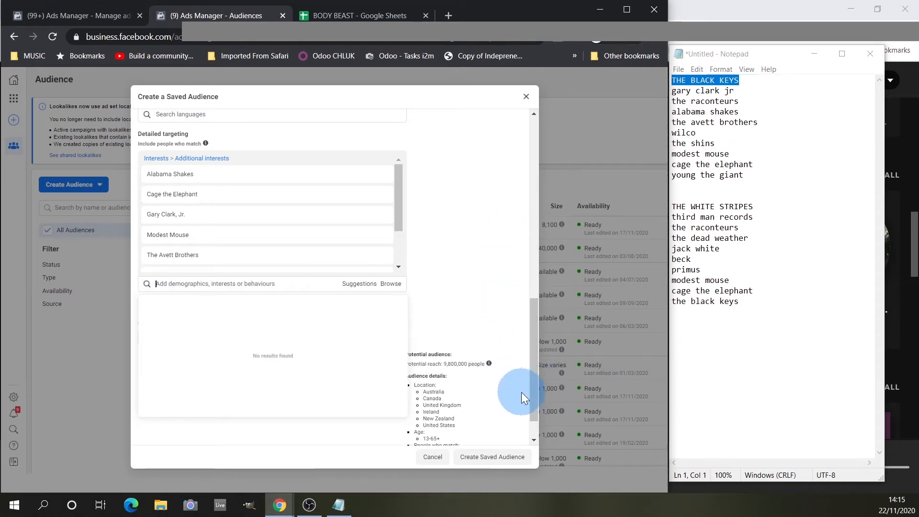
click(494, 315)
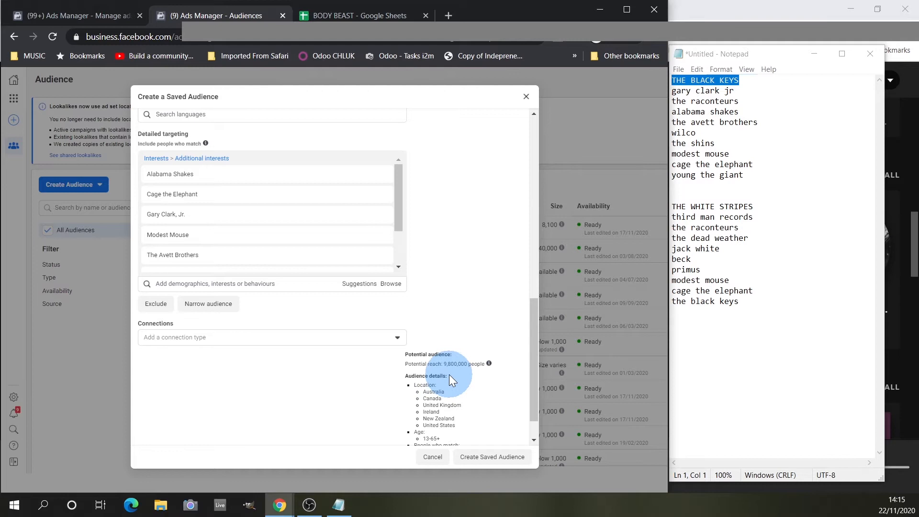
Step: Remove Cage the Elephant from the detailed targeting interests
mouse_move(330, 250)
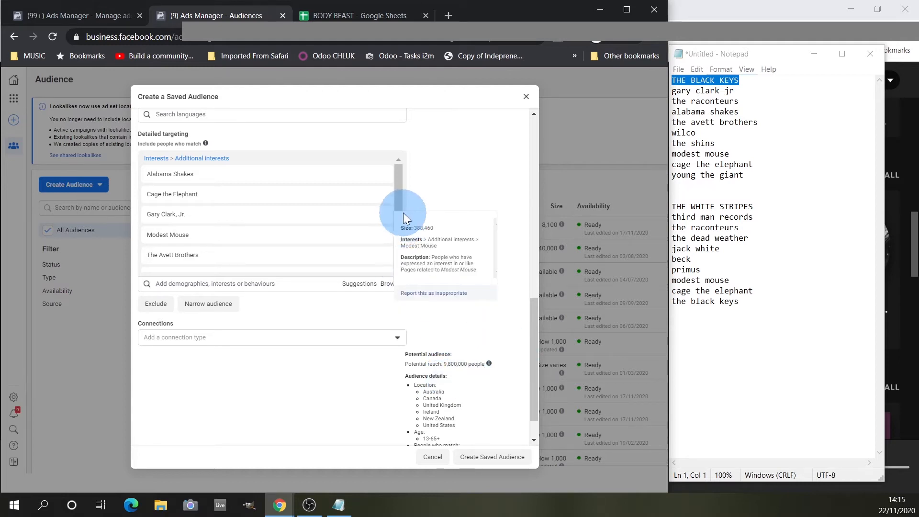
mouse_move(400, 199)
mouse_down()
mouse_move(400, 243)
mouse_move(390, 191)
mouse_up()
mouse_move(349, 195)
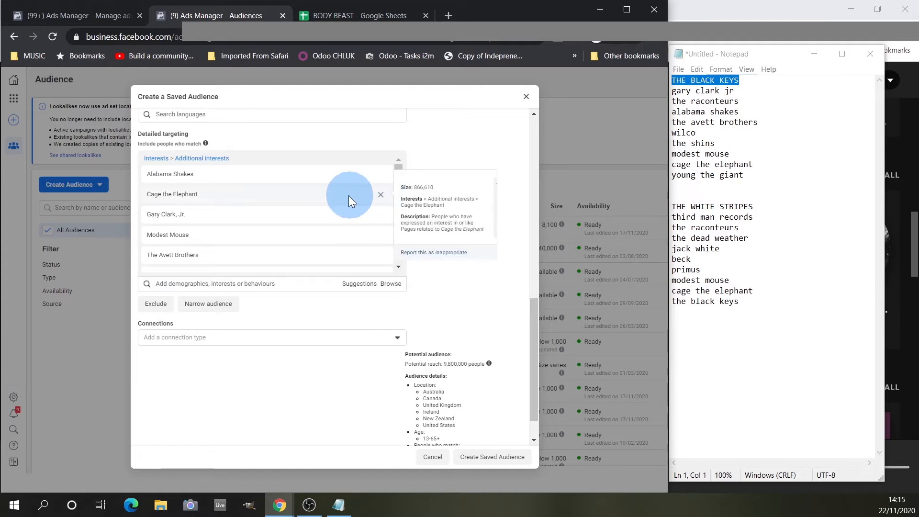
click(381, 195)
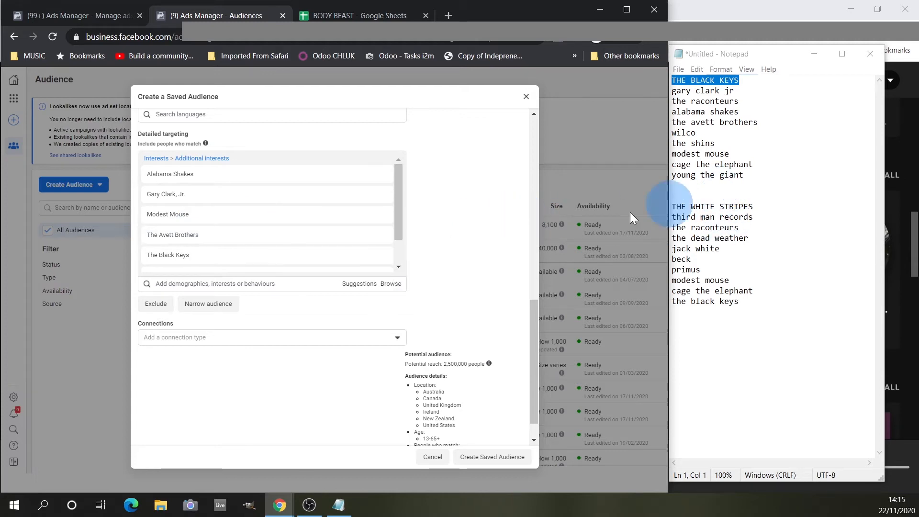
Step: Add Young the Giant to the detailed targeting interests and close the suggestion list
click(207, 284)
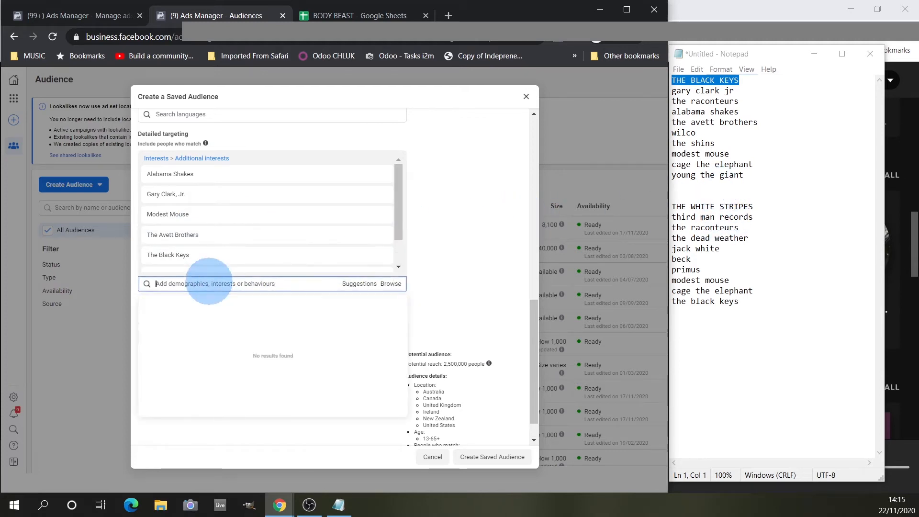
text(young the giant)
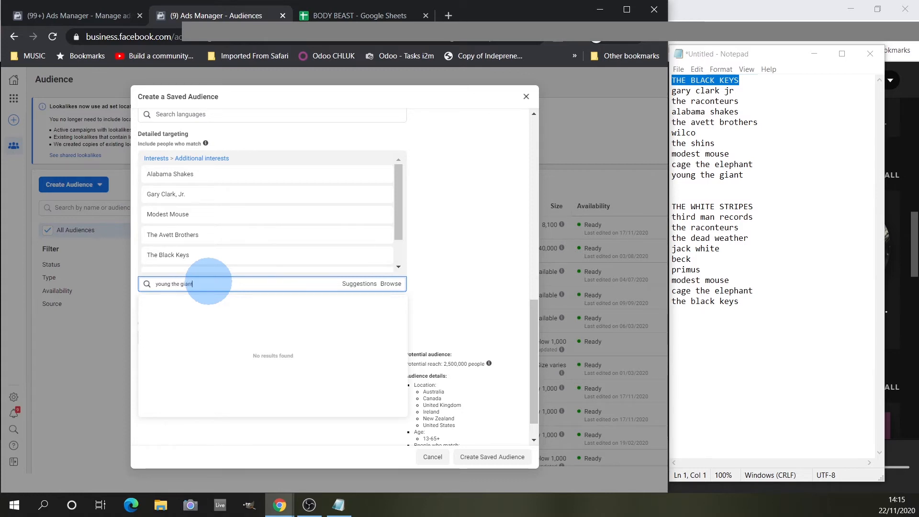
click(284, 288)
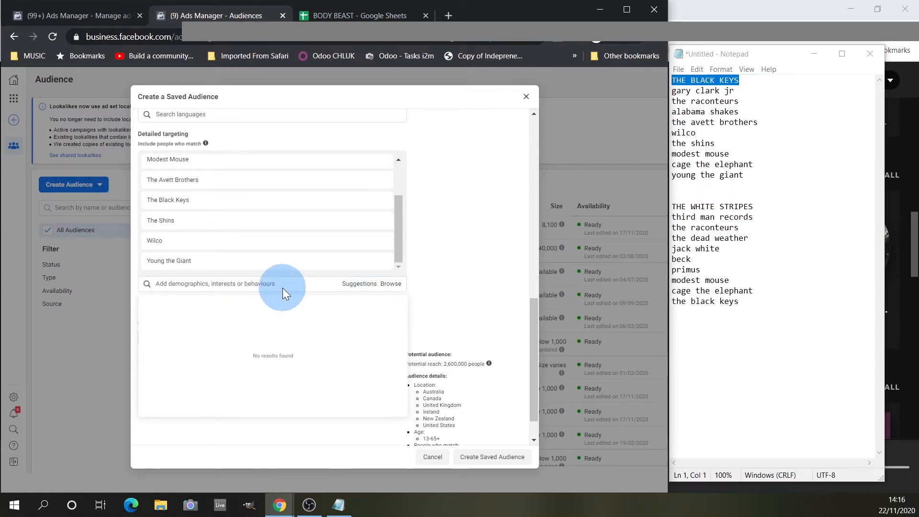
click(473, 309)
Step: Review the audience details and create the The Black Keys + Friends saved audience
mouse_move(489, 363)
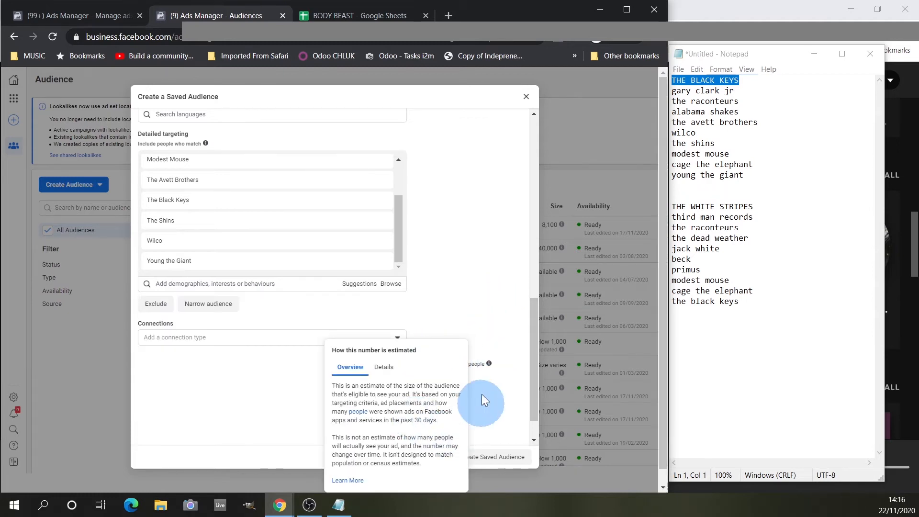
drag(535, 355, 526, 423)
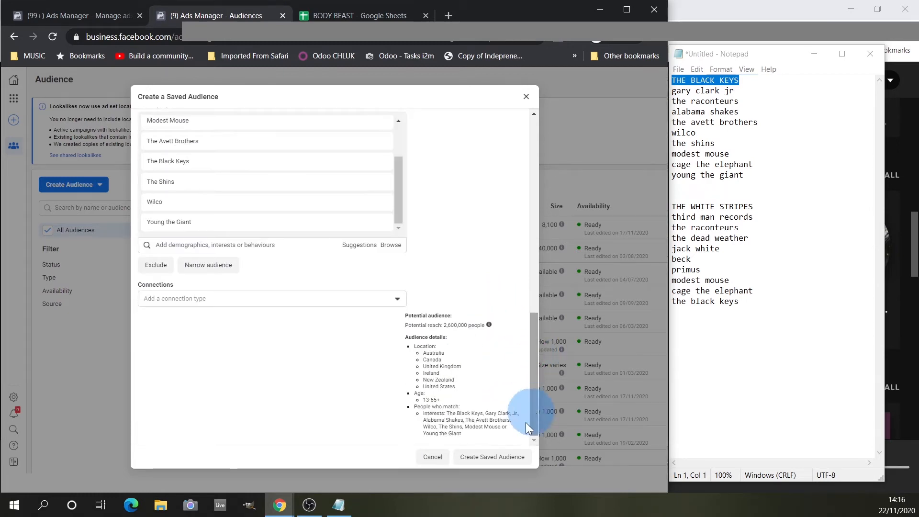
click(482, 461)
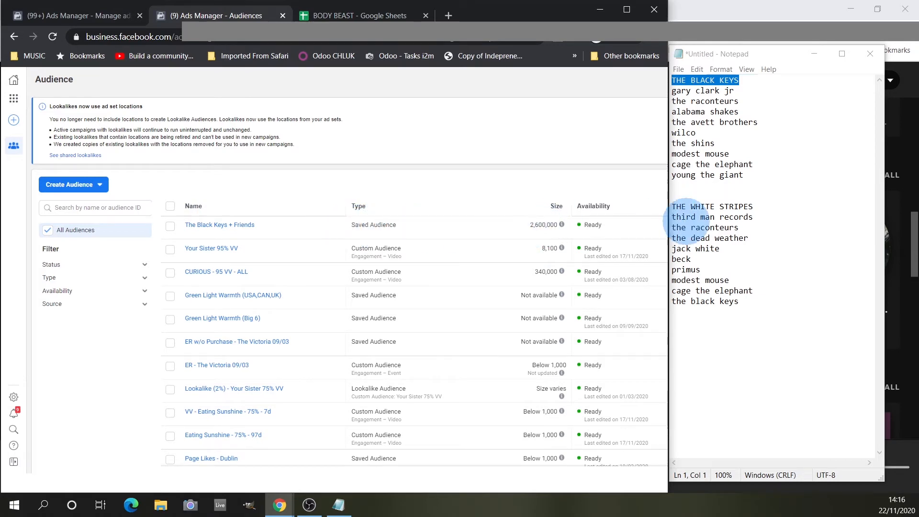
Step: Start a new saved audience and name it The White Stripes + Friends
click(93, 194)
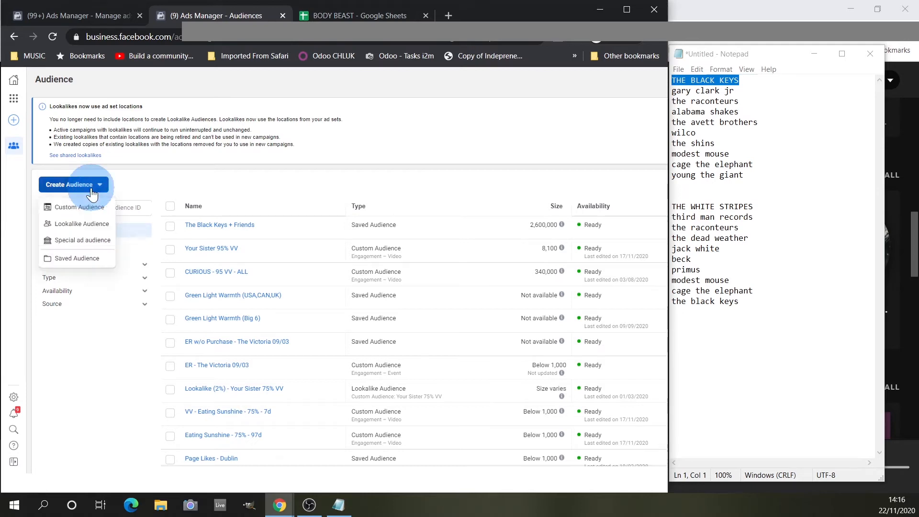
click(82, 263)
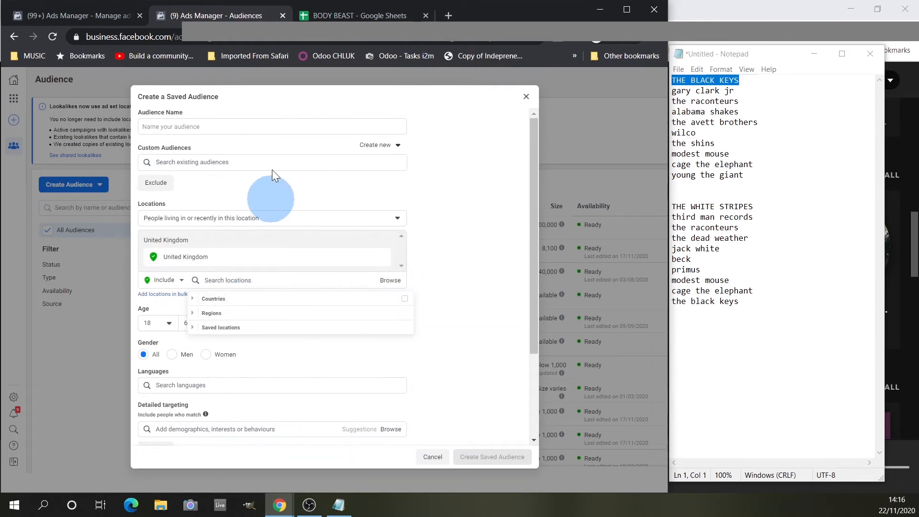
click(163, 126)
text(The White Stripes +)
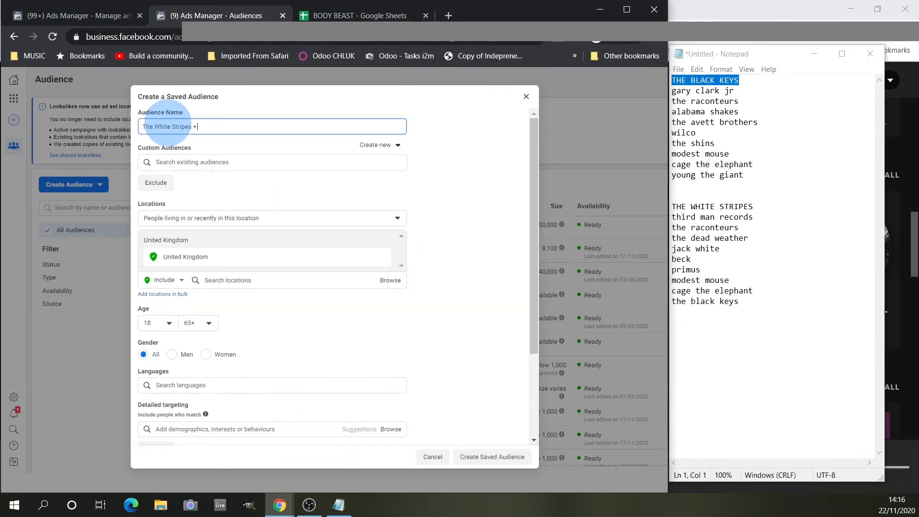
text( Friends)
click(214, 188)
Step: Target the saved location list BIG 6 and set the audience's minimum age to 13
click(391, 283)
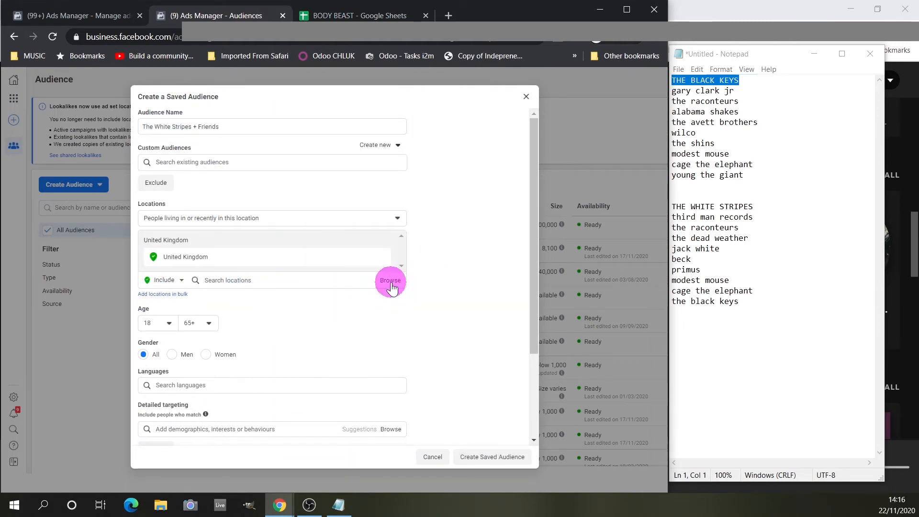
click(212, 328)
click(404, 356)
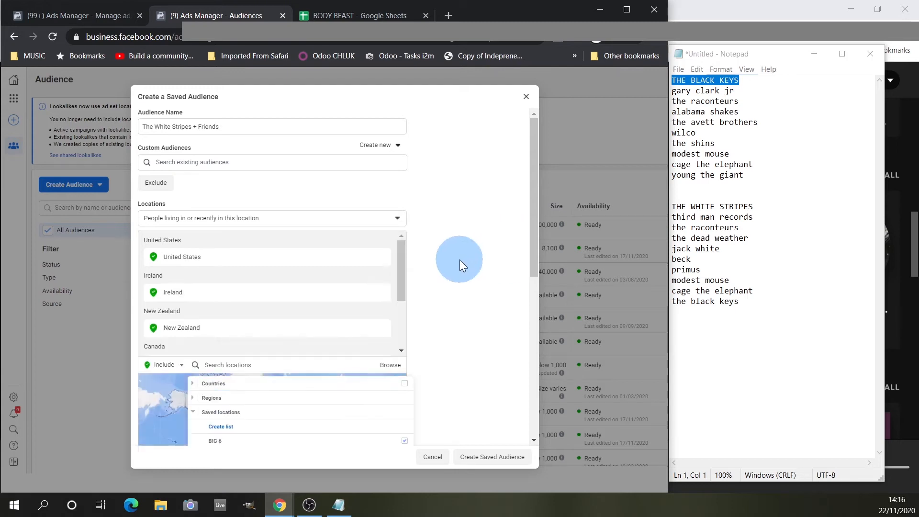
scroll(459, 260, down, 8)
click(151, 174)
click(151, 196)
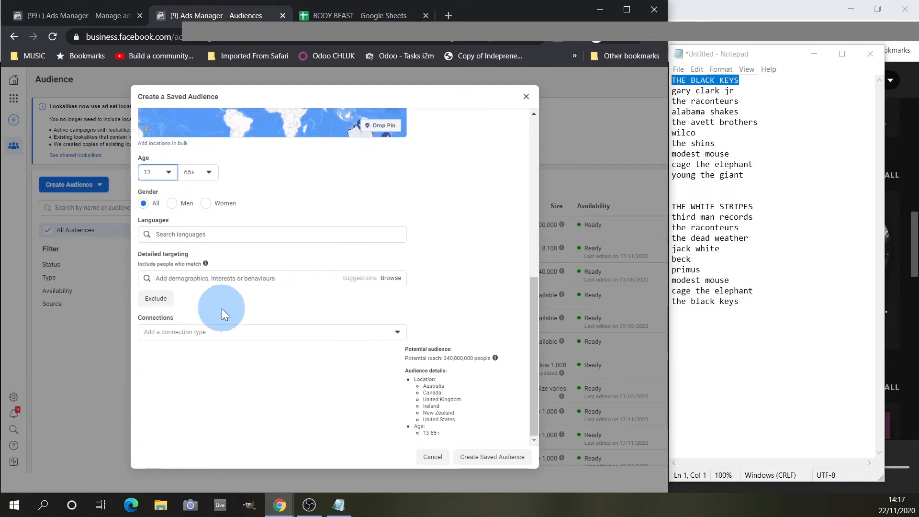
Step: Add The White Stripes and Third Man Records as detailed targeting interests
click(189, 279)
text(the white stripe)
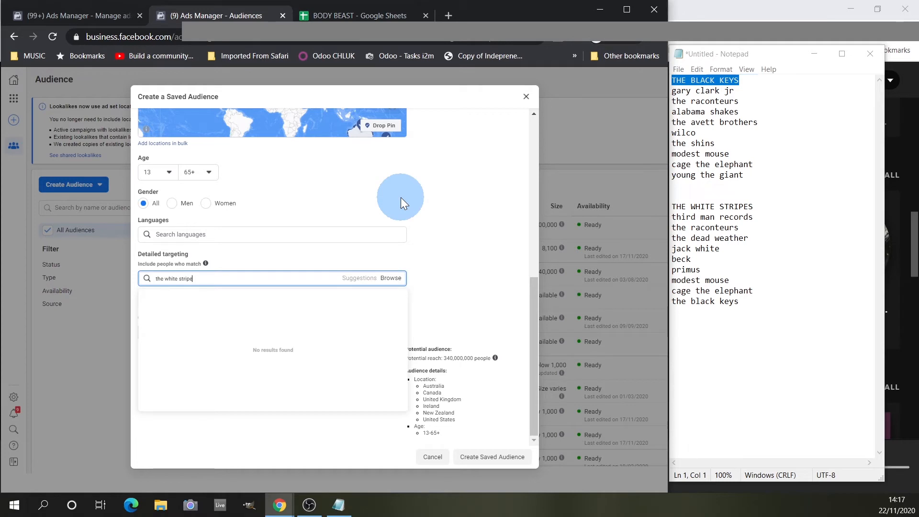
click(185, 297)
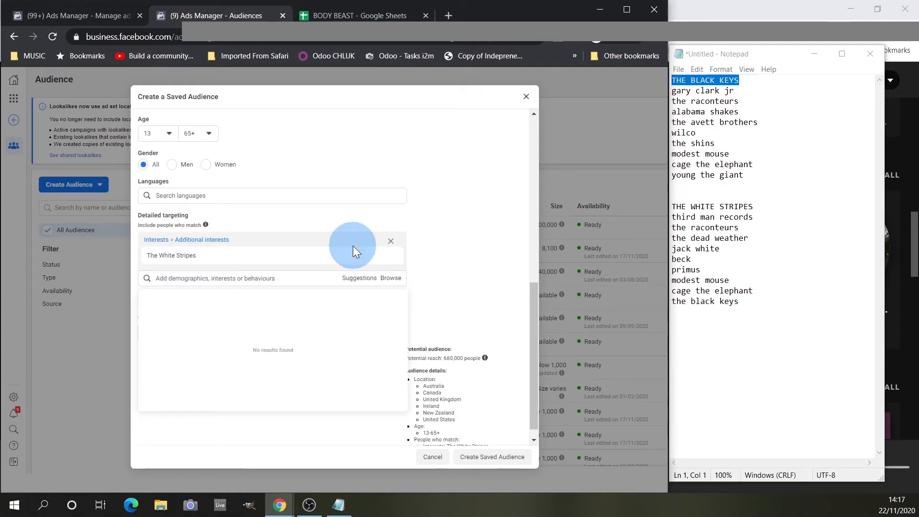
text(third man records)
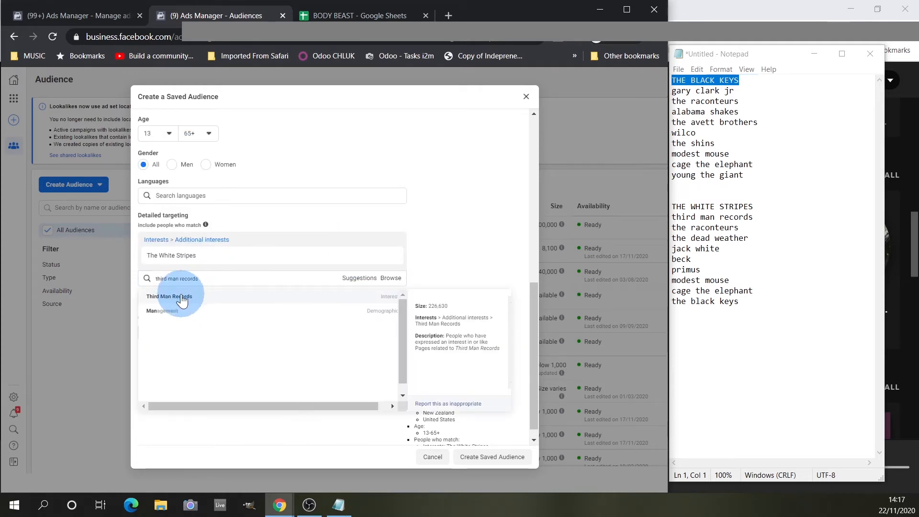
click(182, 298)
Step: Add The Raconteurs and The Dead Weather to the detailed targeting interests
text(the raconteurs)
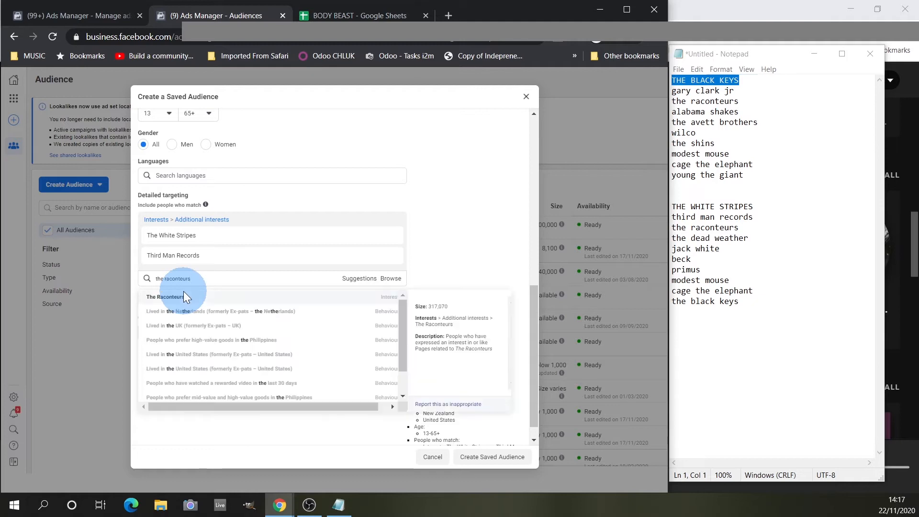
click(184, 297)
text(the dead weat)
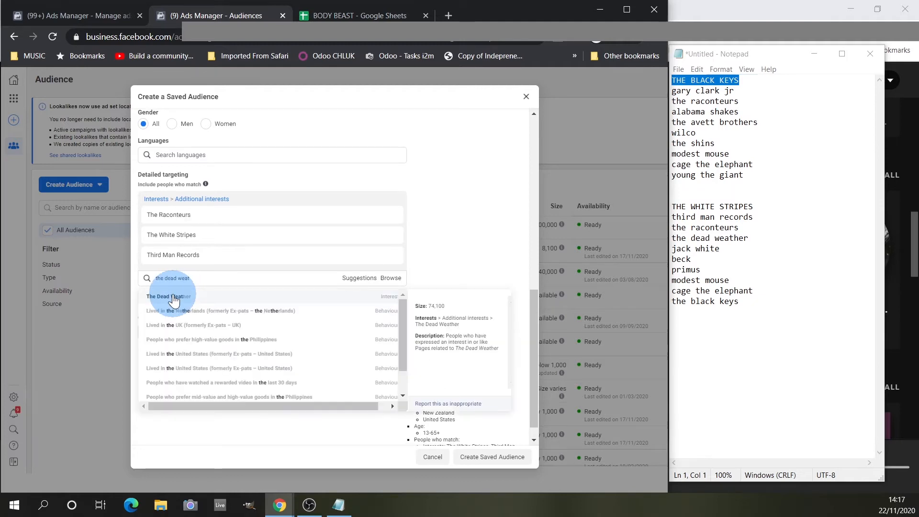
click(174, 298)
Step: Add Jack White, Beck and Primus (band) to the detailed targeting interests and close the suggestion list
text(jack white)
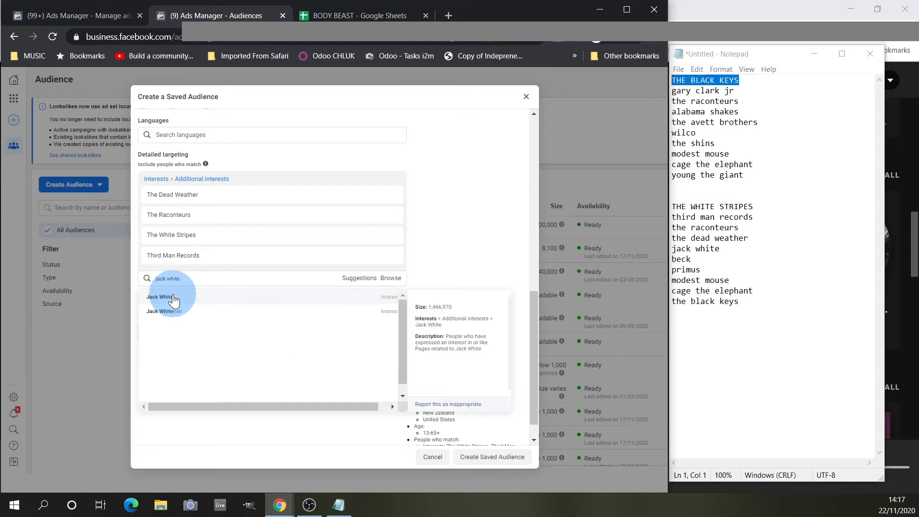
click(173, 297)
text(beck)
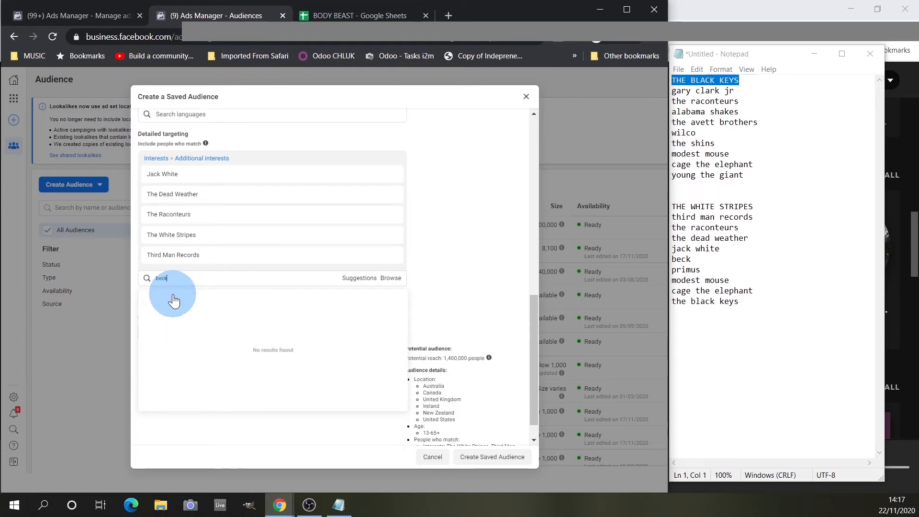
click(164, 304)
text(primus)
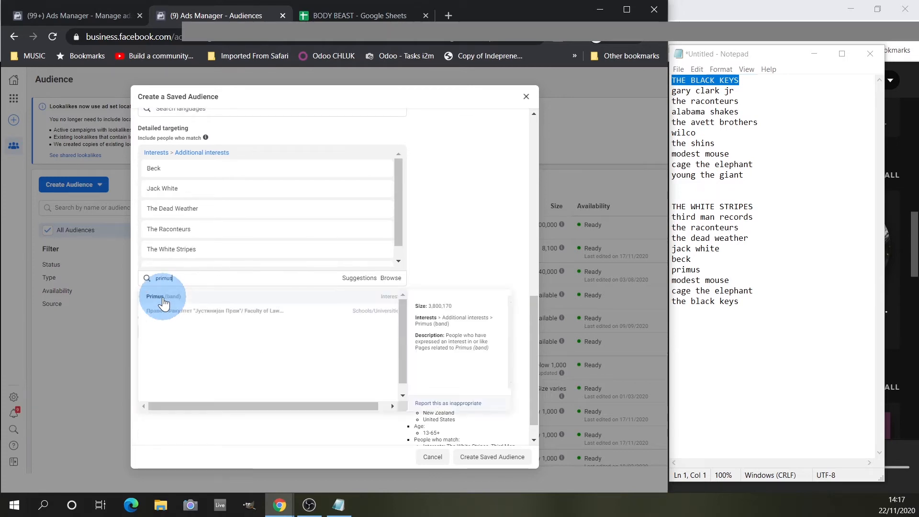
click(163, 304)
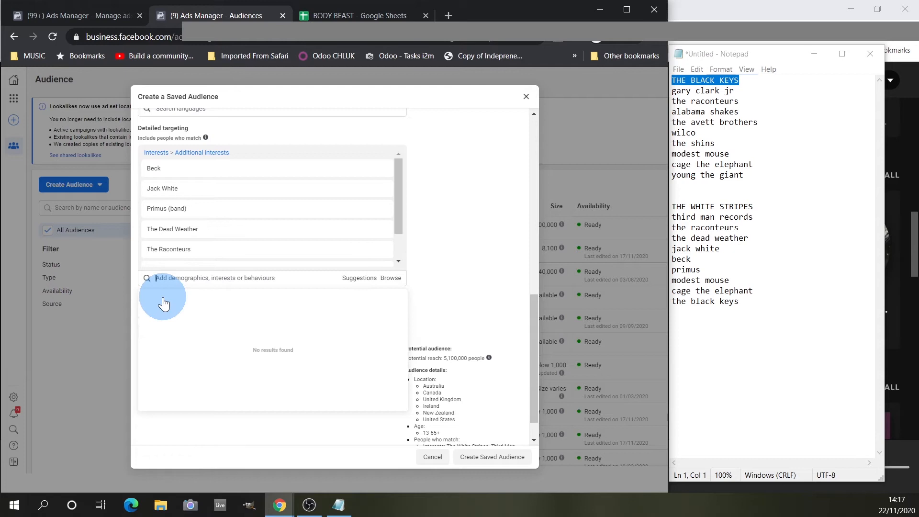
click(449, 359)
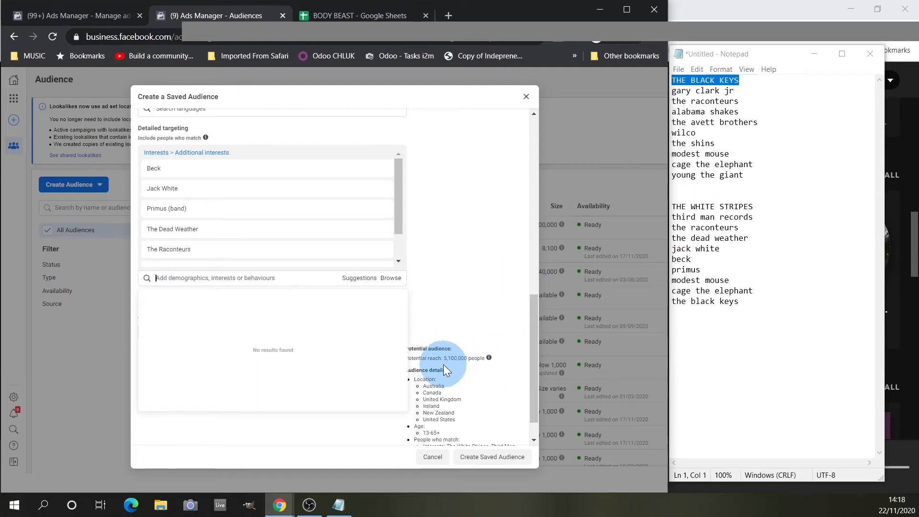
click(470, 311)
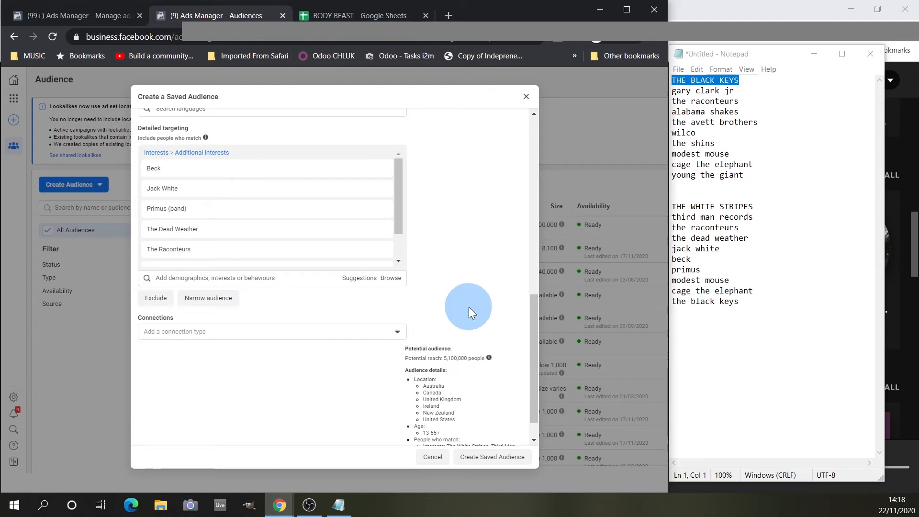
Step: Add a detailed targeting exclusion to the audience for people interested in The Black Keys
mouse_move(239, 229)
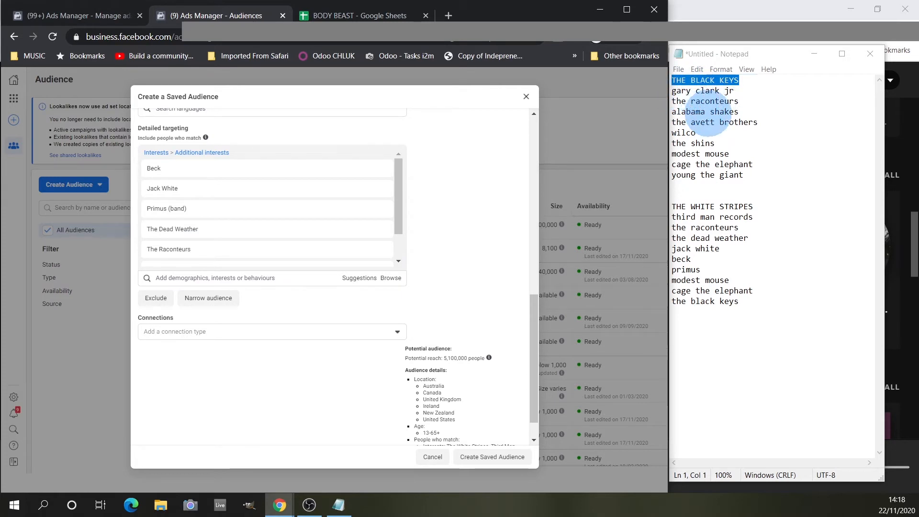
click(166, 302)
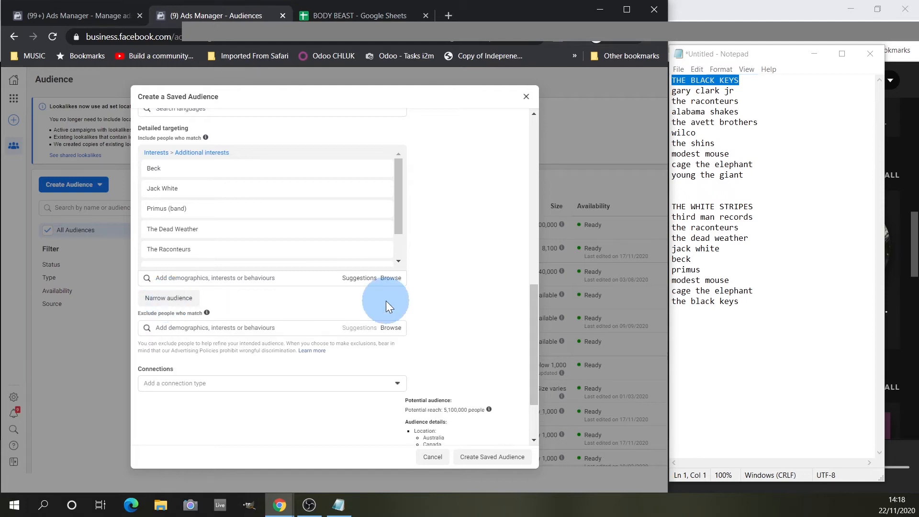
click(233, 330)
text(the)
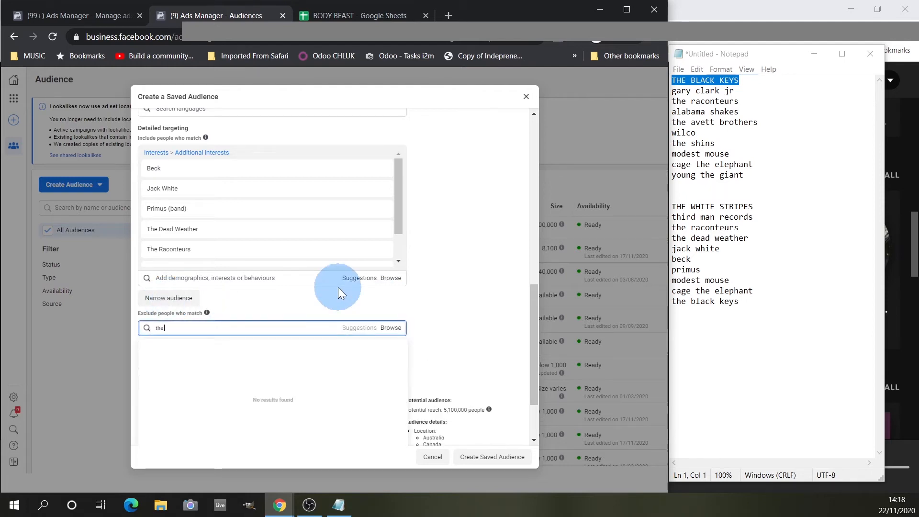
text( black keys)
click(174, 346)
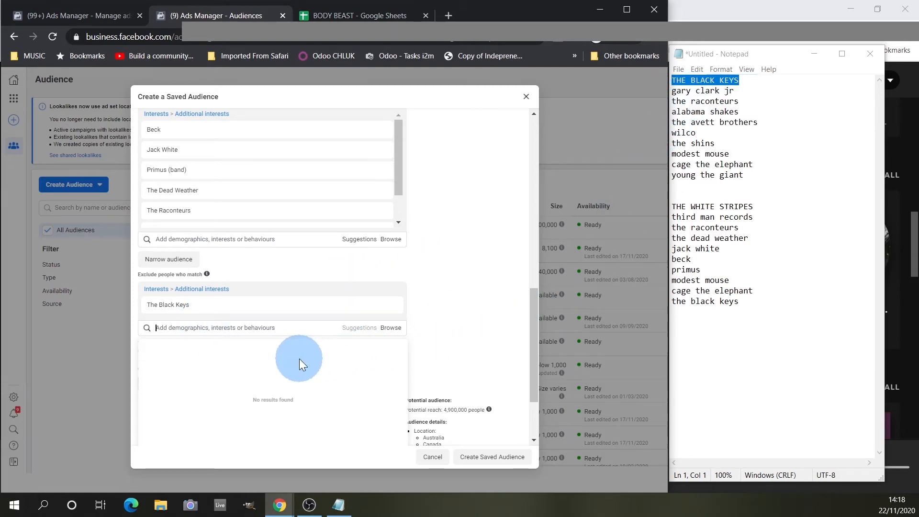
Step: Exclude the interests Gary Clark, Jr. and Modest Mouse as well, and create the saved audience
mouse_move(348, 302)
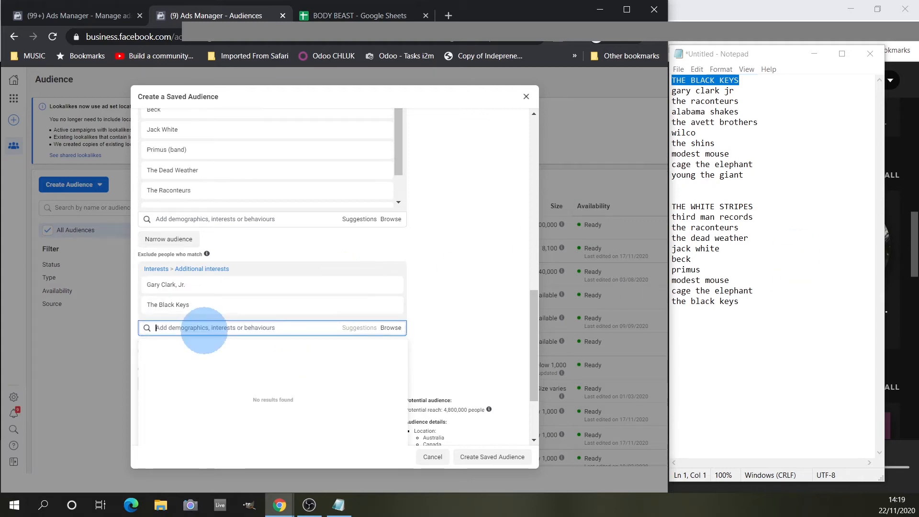
text(mo)
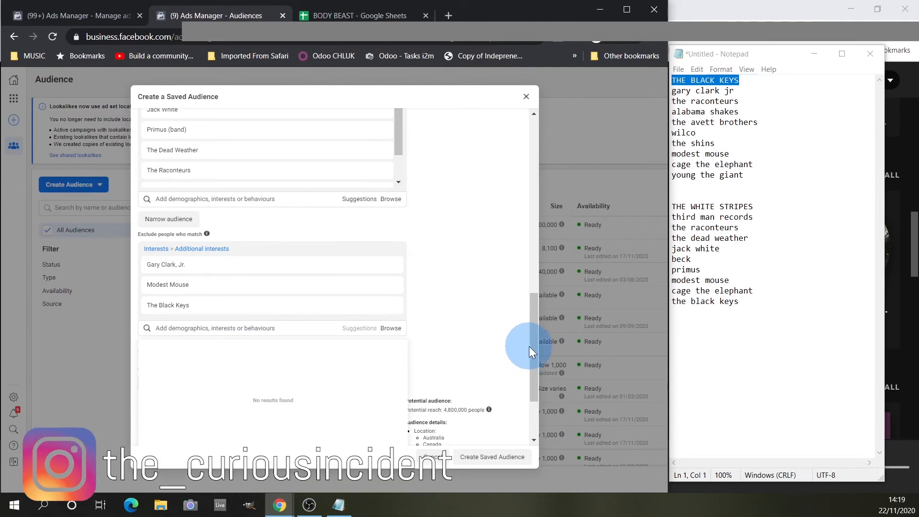
drag(533, 344, 534, 365)
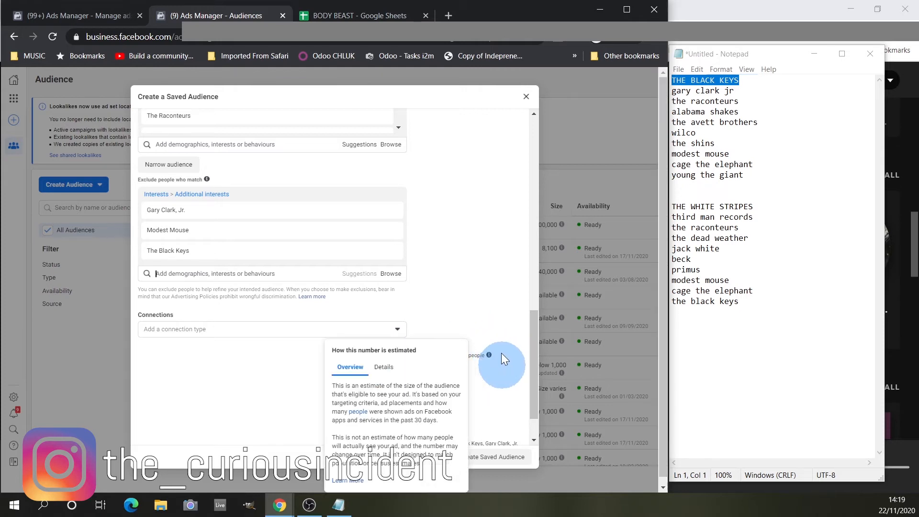
click(483, 458)
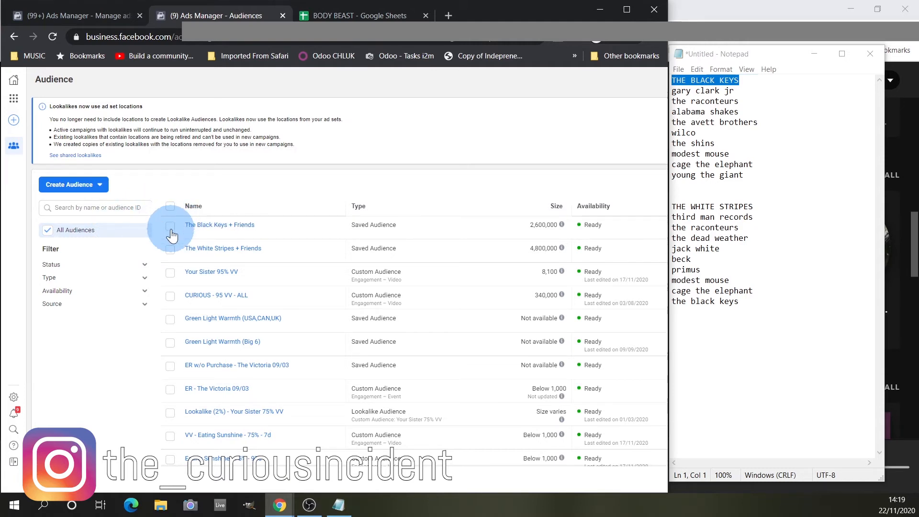
Step: Edit The Black Keys + Friends audience to exclude people interested in The White Stripes, and update it
click(171, 226)
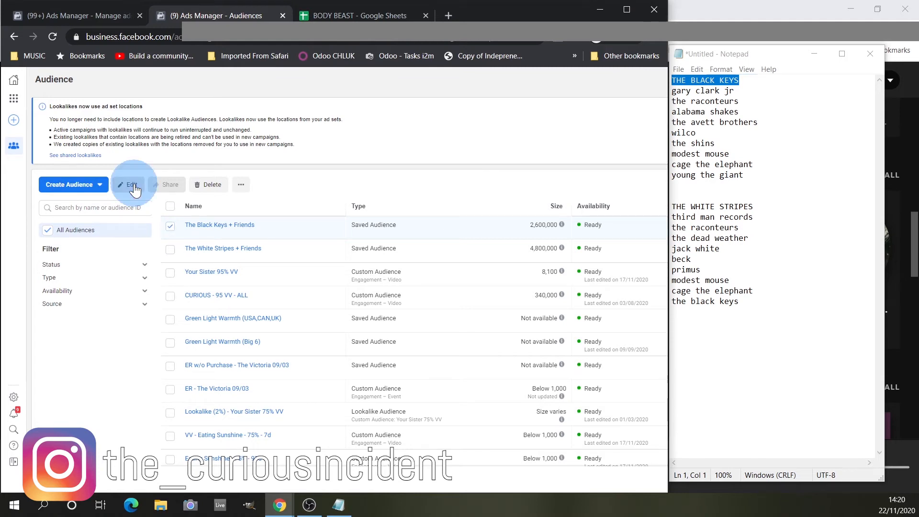
click(134, 190)
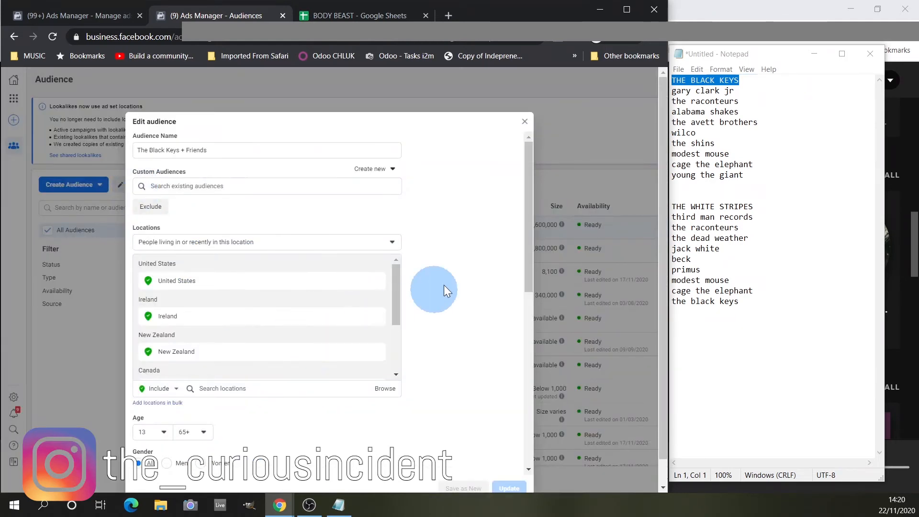
drag(527, 206, 522, 367)
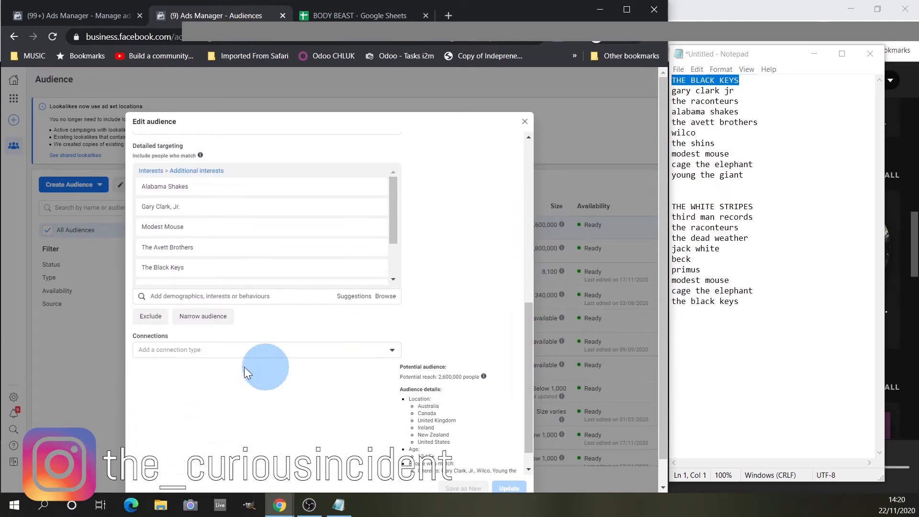
click(155, 321)
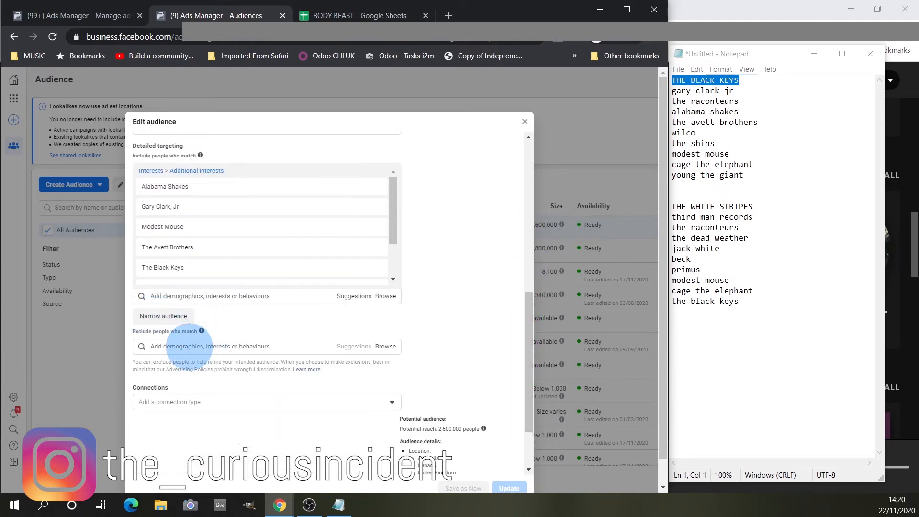
click(190, 346)
text(the)
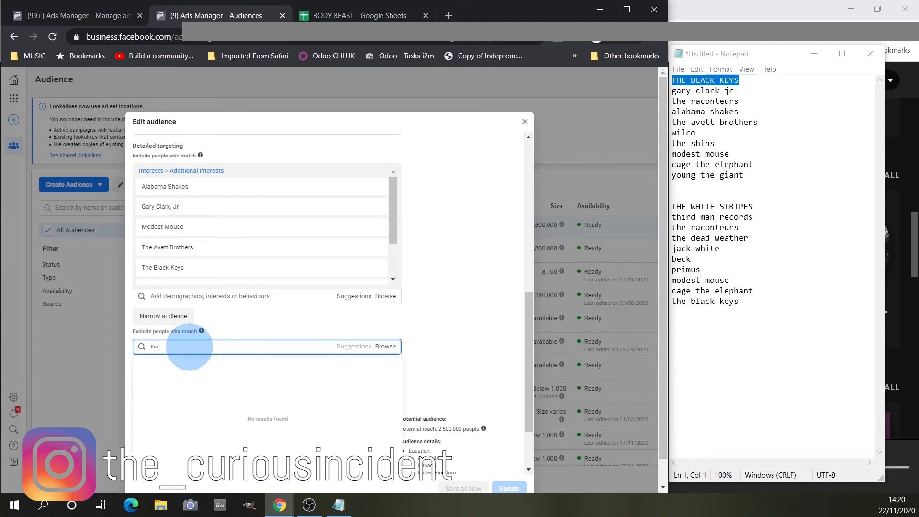
text( white stripe)
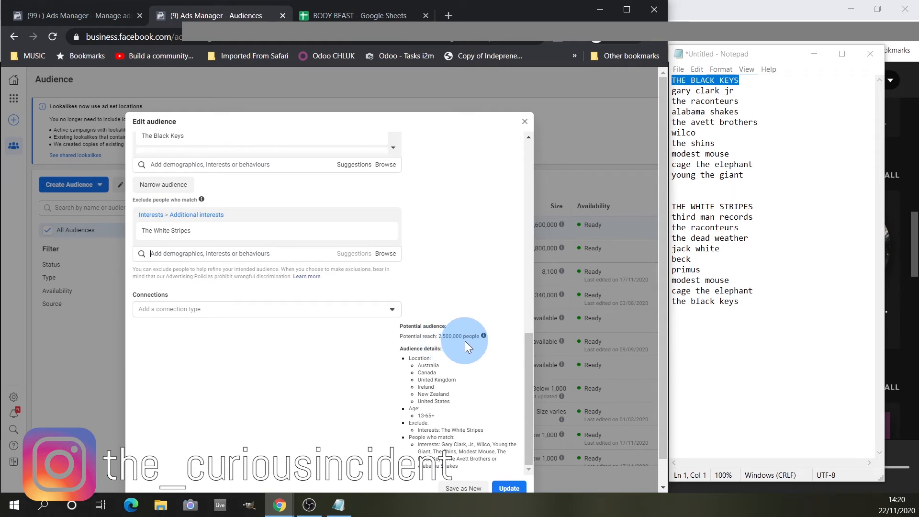
click(506, 487)
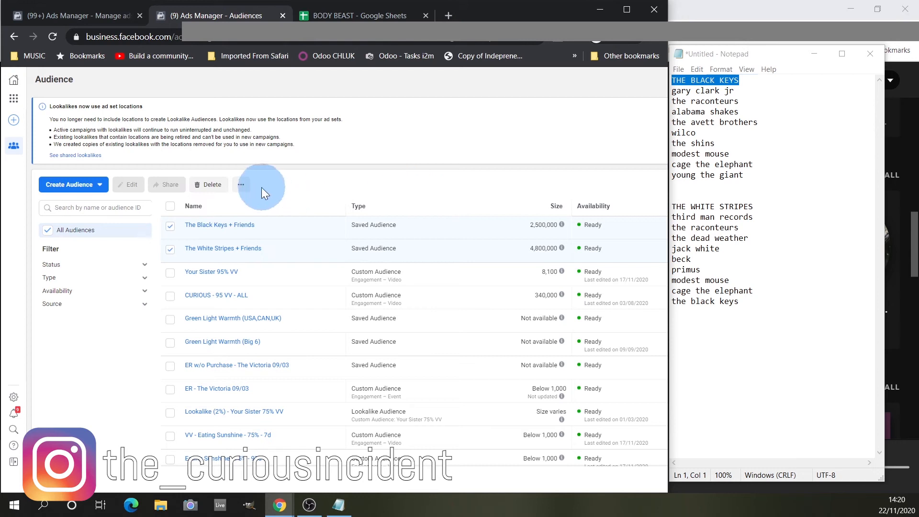
Step: Check the audience overlap between The Black Keys + Friends and The White Stripes + Friends, and close the comparison
click(242, 187)
click(250, 244)
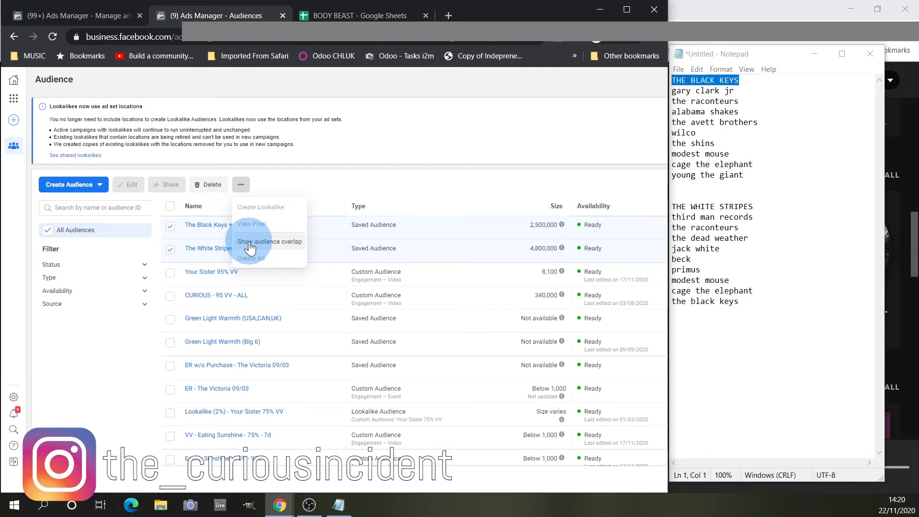
click(250, 247)
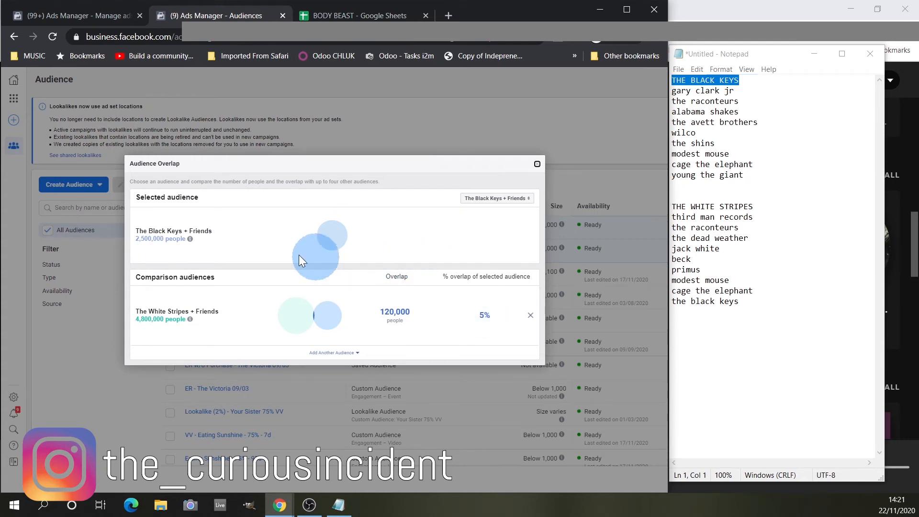
mouse_move(190, 239)
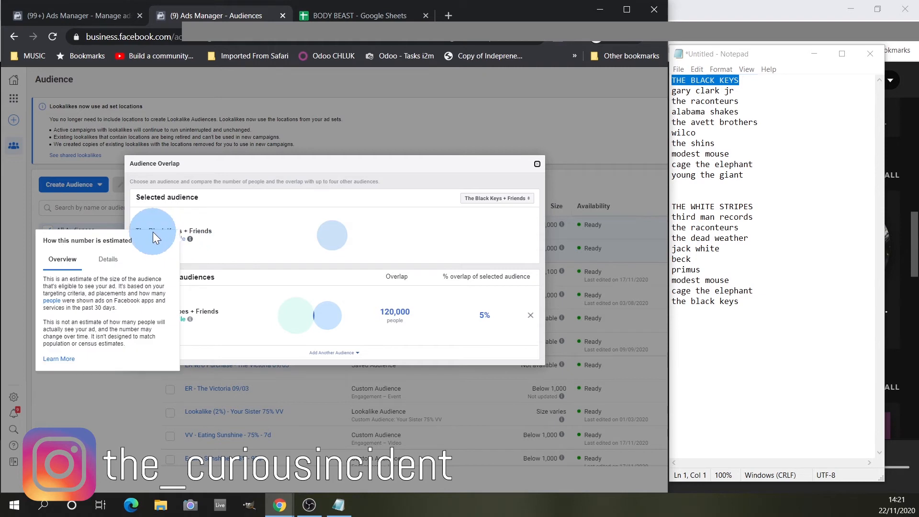
mouse_move(189, 320)
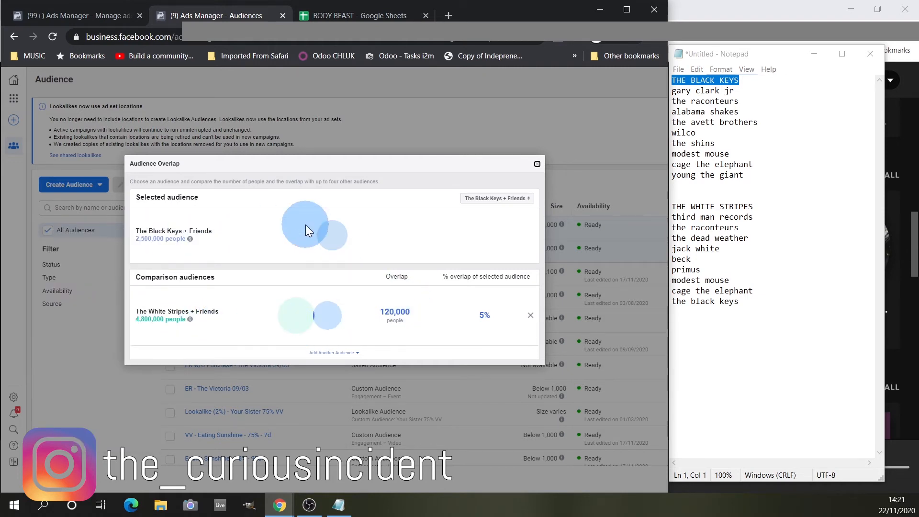
click(537, 164)
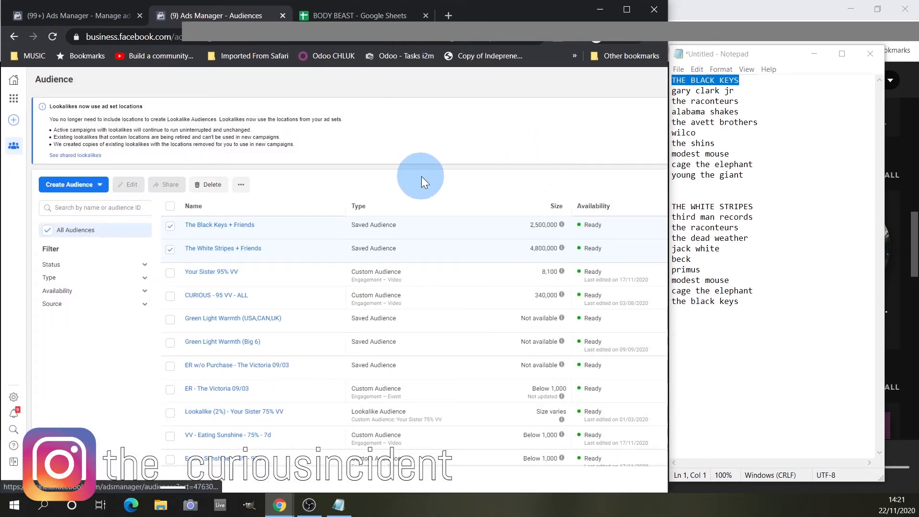
Step: Examine the older artist-and-friends saved audiences in the list, including the targeting details of Twenty One Pilots and friends
click(349, 291)
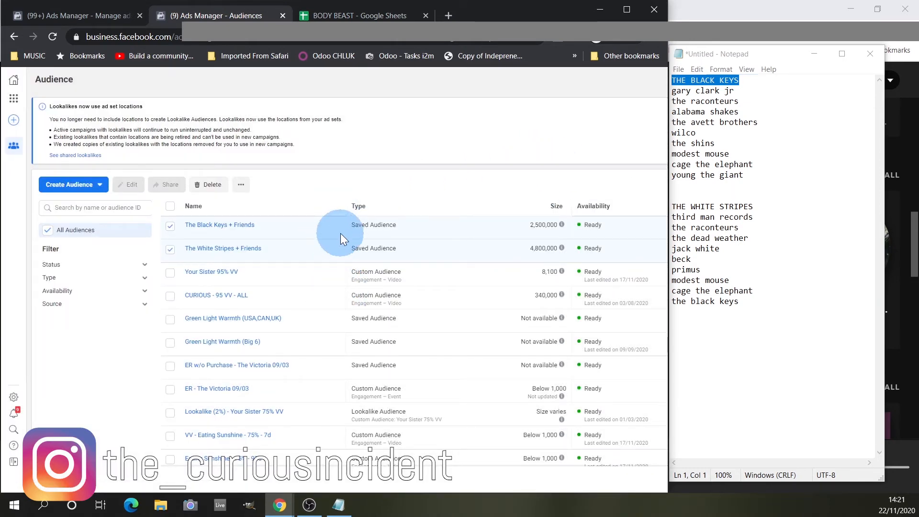
scroll(317, 265, down, 5)
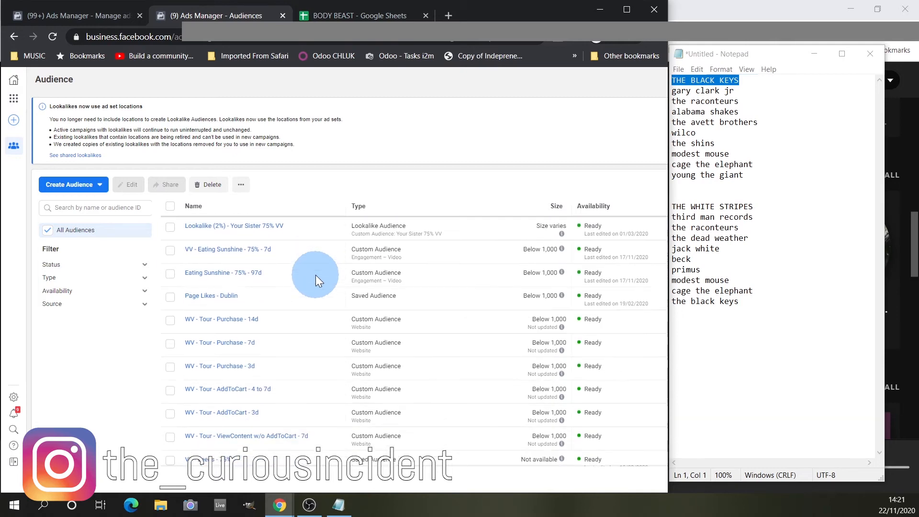
scroll(335, 306, up, 10)
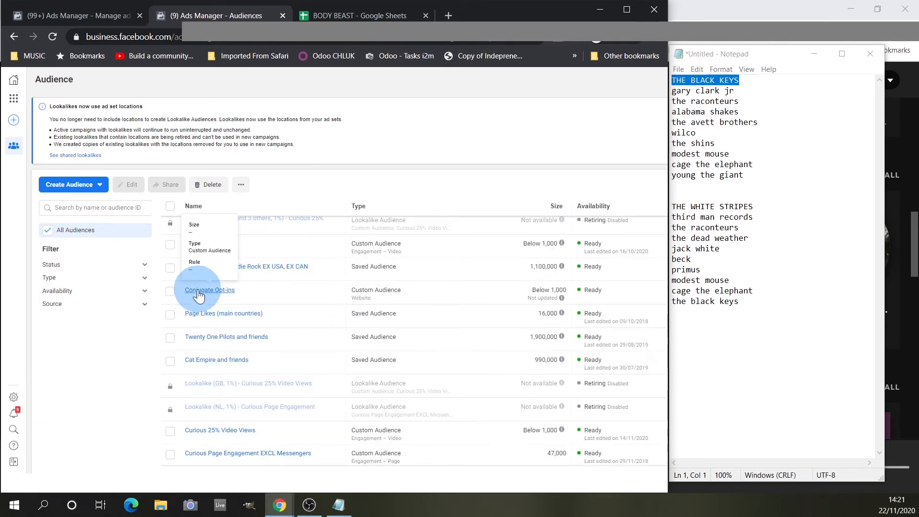
mouse_move(181, 265)
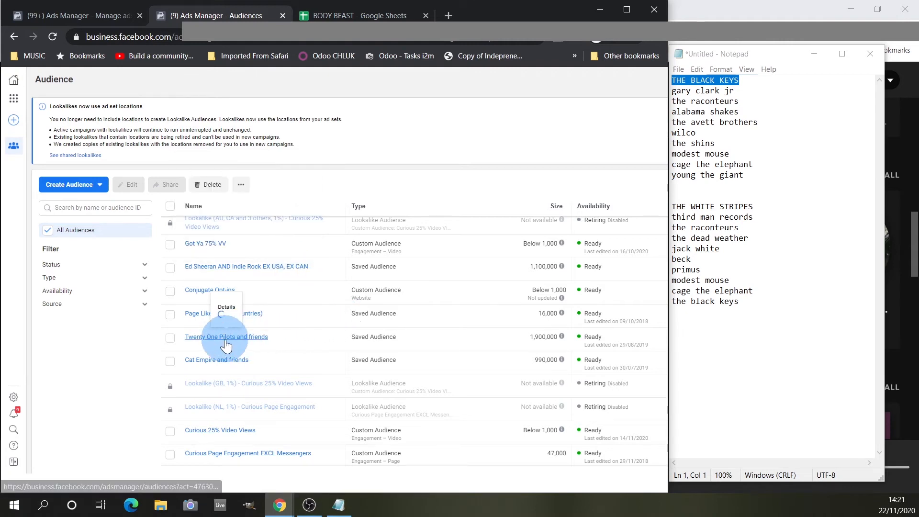
mouse_move(226, 341)
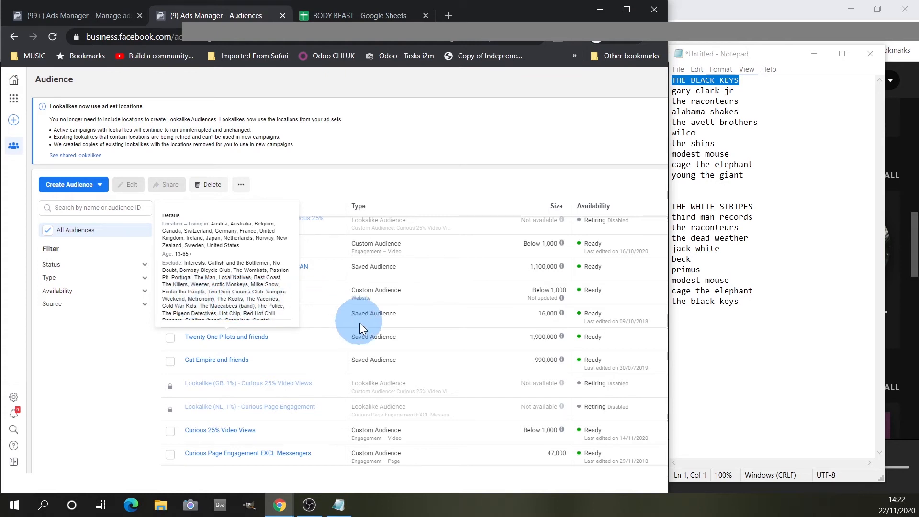
scroll(296, 318, down, 3)
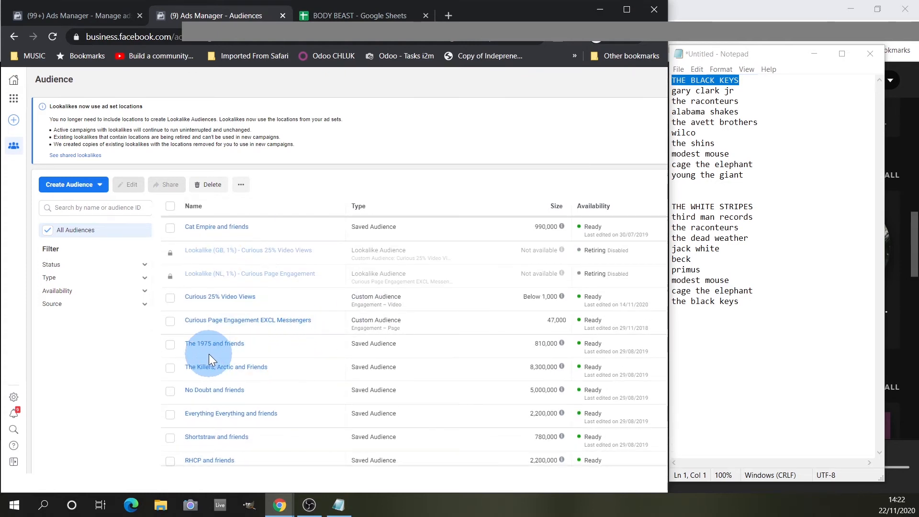
mouse_move(262, 369)
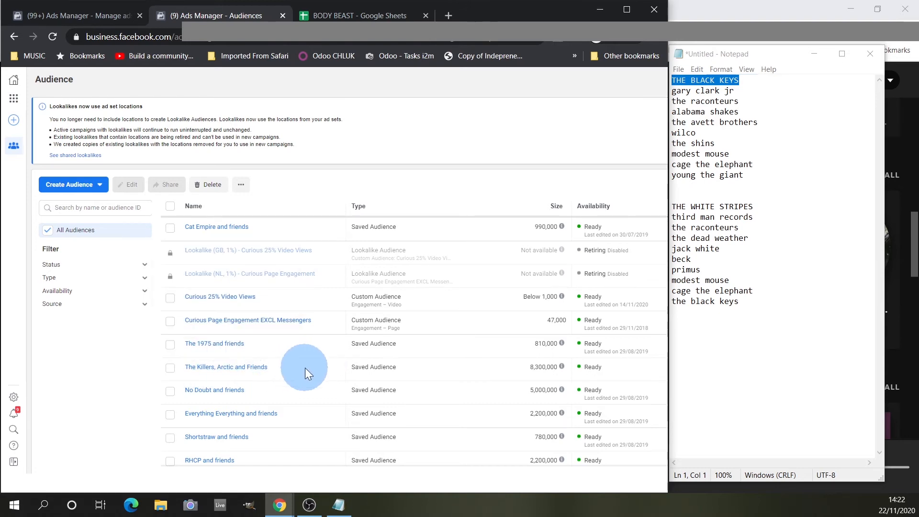
scroll(305, 368, down, 2)
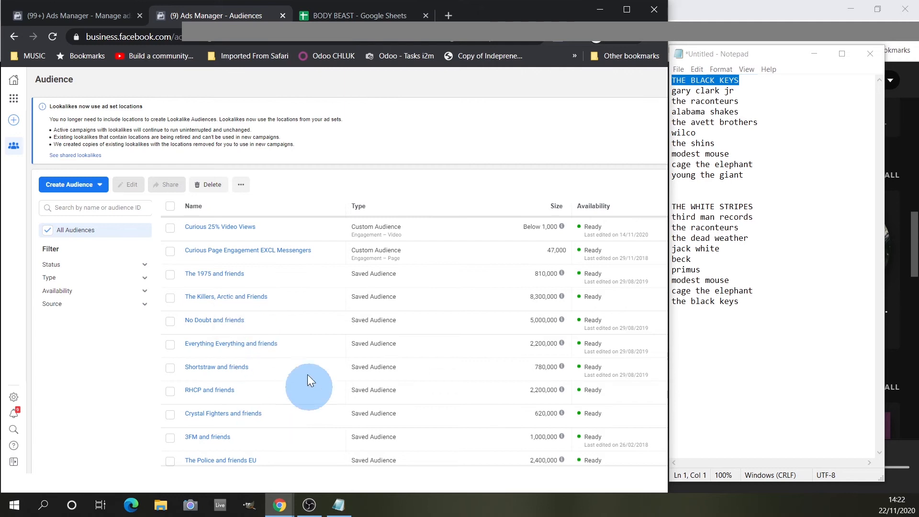
mouse_move(240, 412)
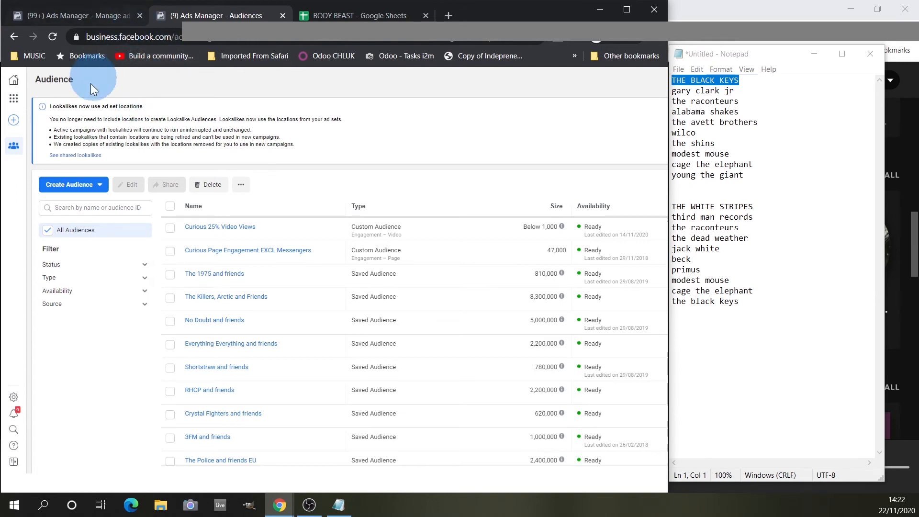
Step: Go to the campaign manager and create a new campaign with the Video Views objective
click(14, 100)
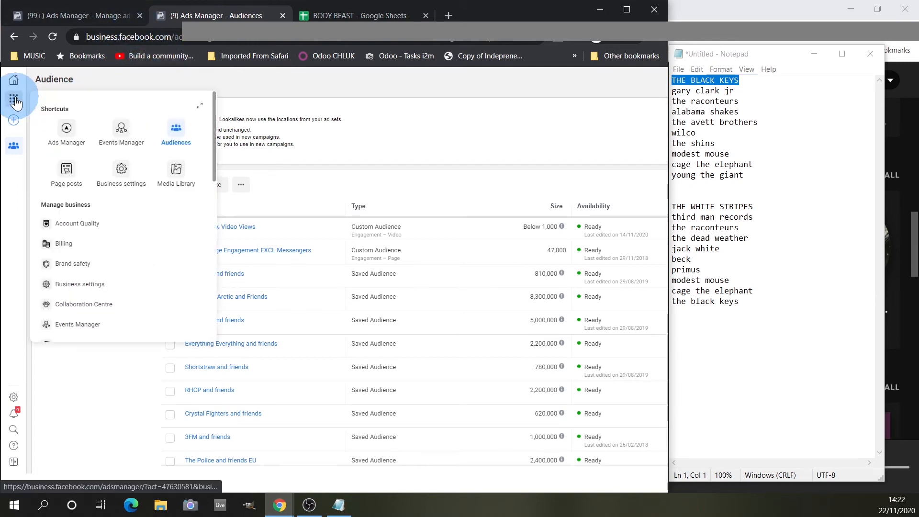
click(66, 128)
click(53, 144)
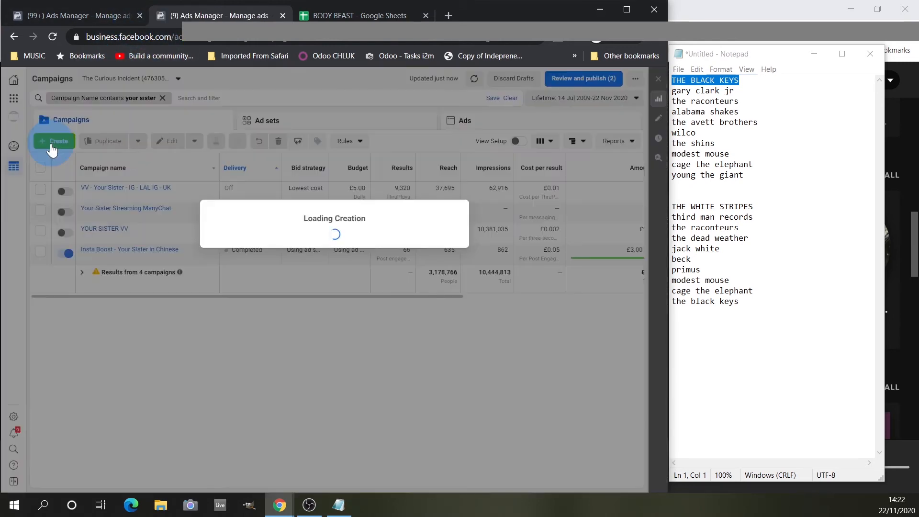
click(305, 267)
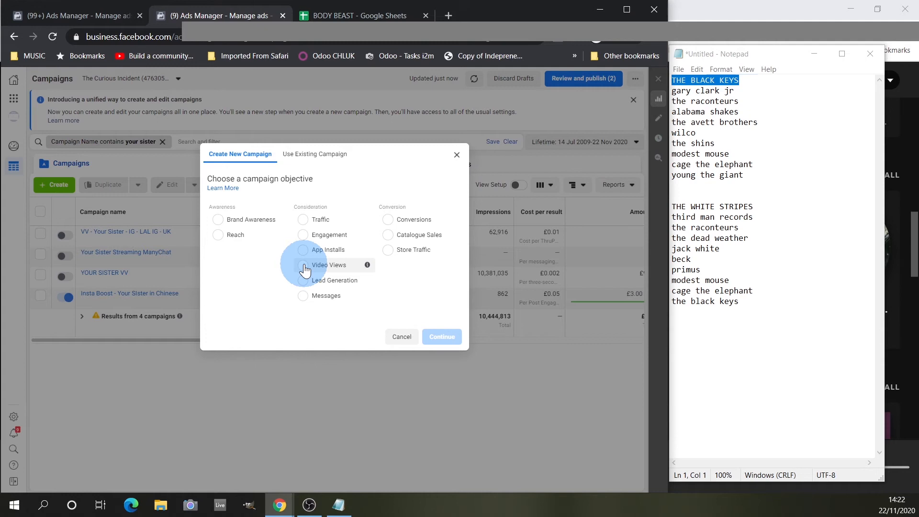
click(304, 266)
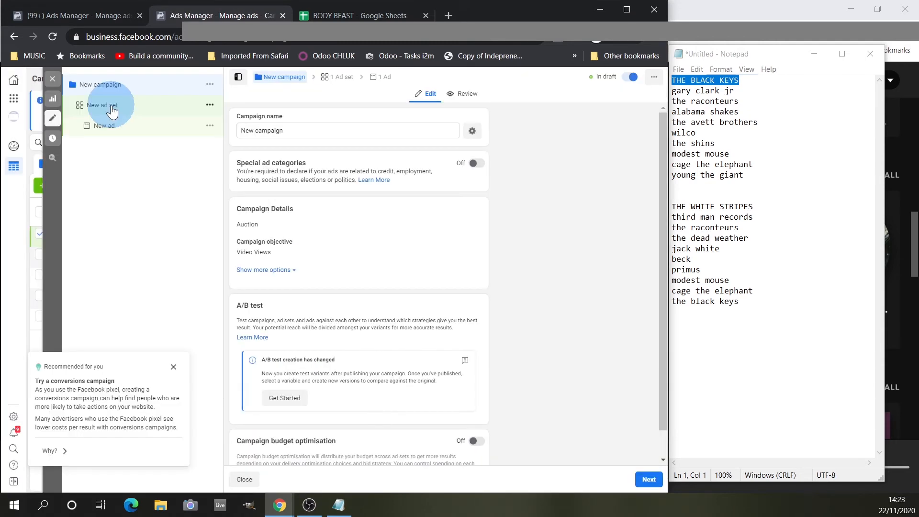
Step: In the new ad set, search the saved audiences for "white str" and apply The White Stripes + Friends as its audience
click(112, 110)
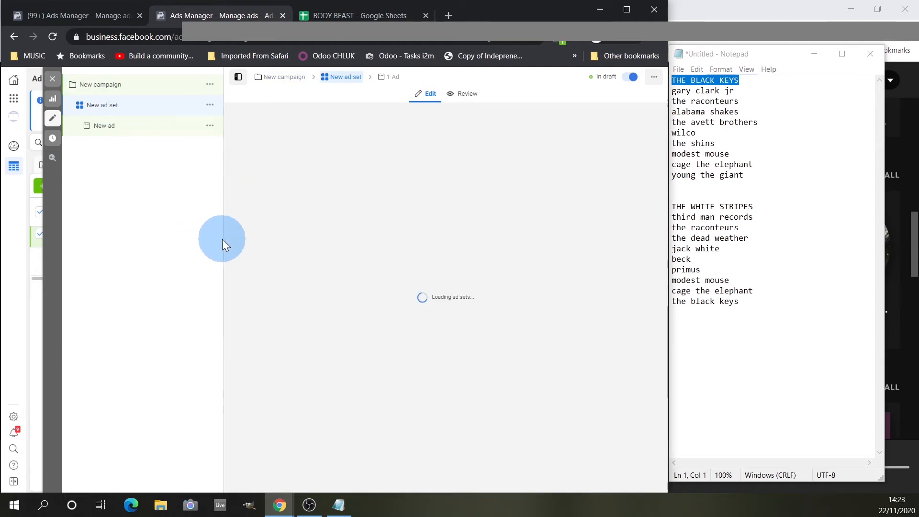
scroll(353, 186, down, 5)
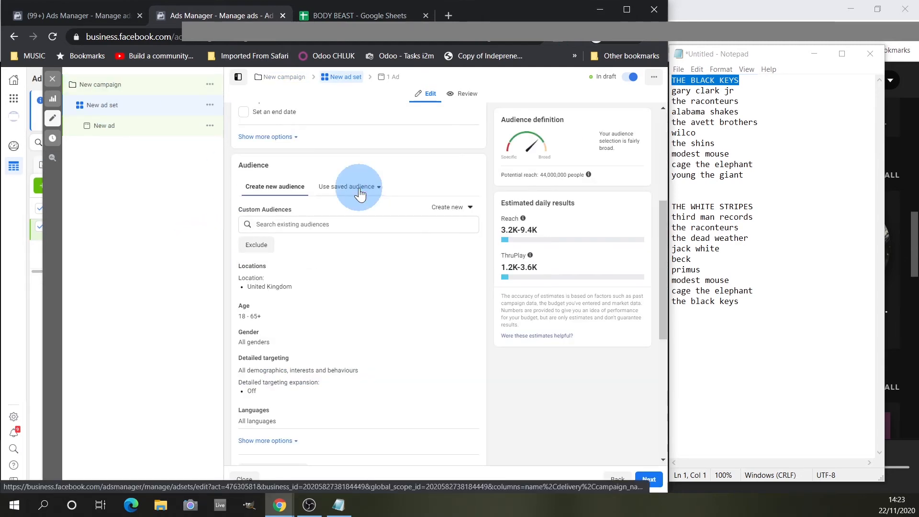
click(360, 187)
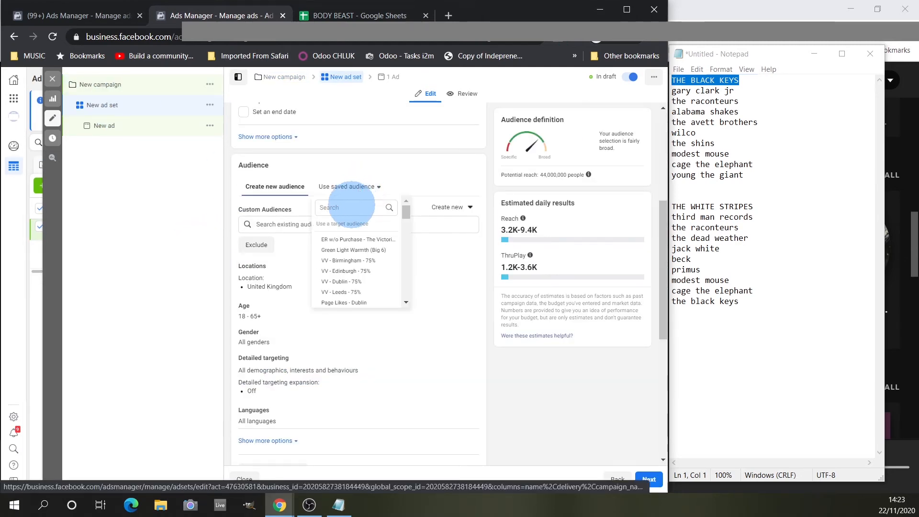
click(350, 207)
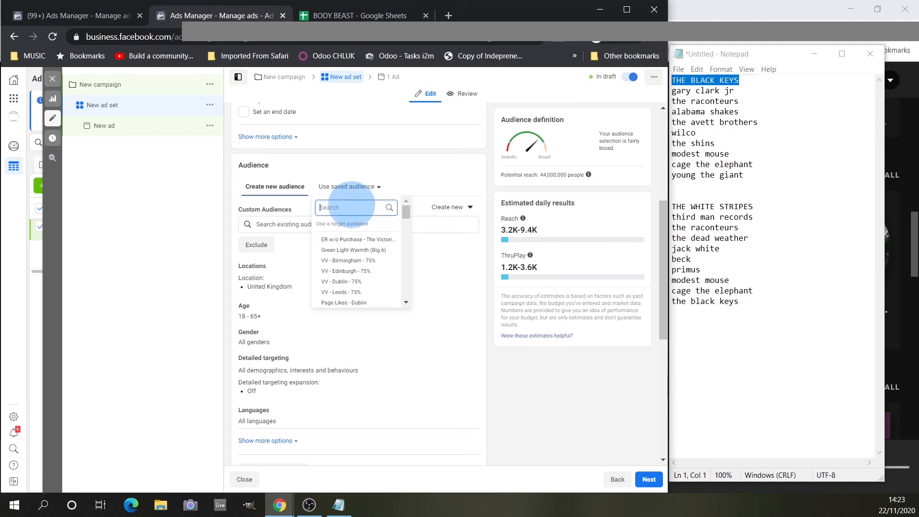
text(white)
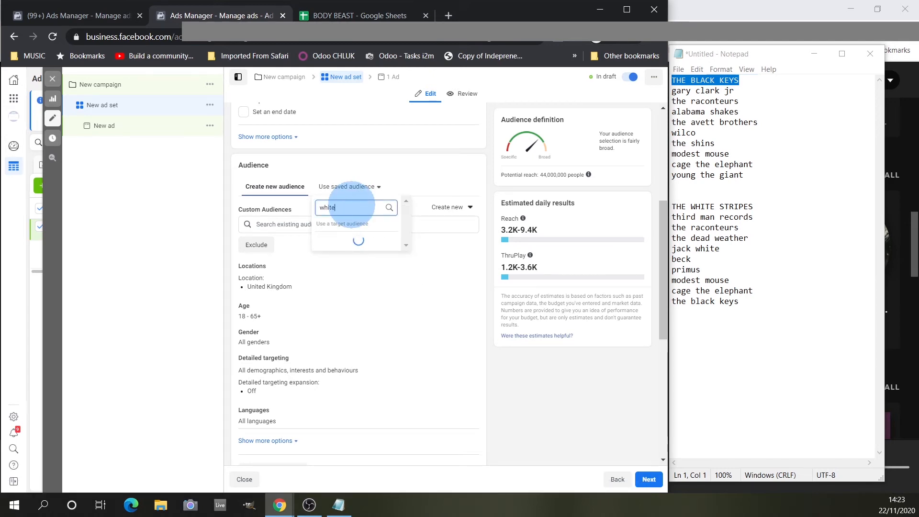
text( str)
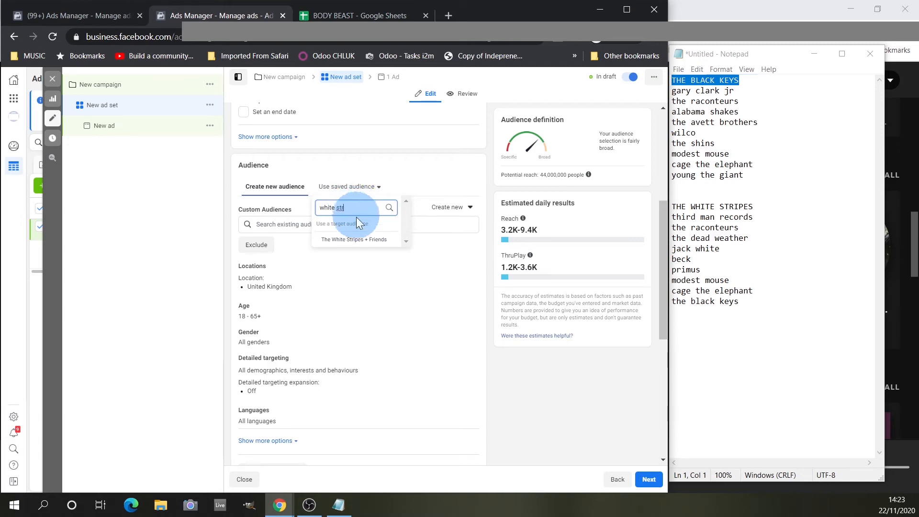
click(351, 239)
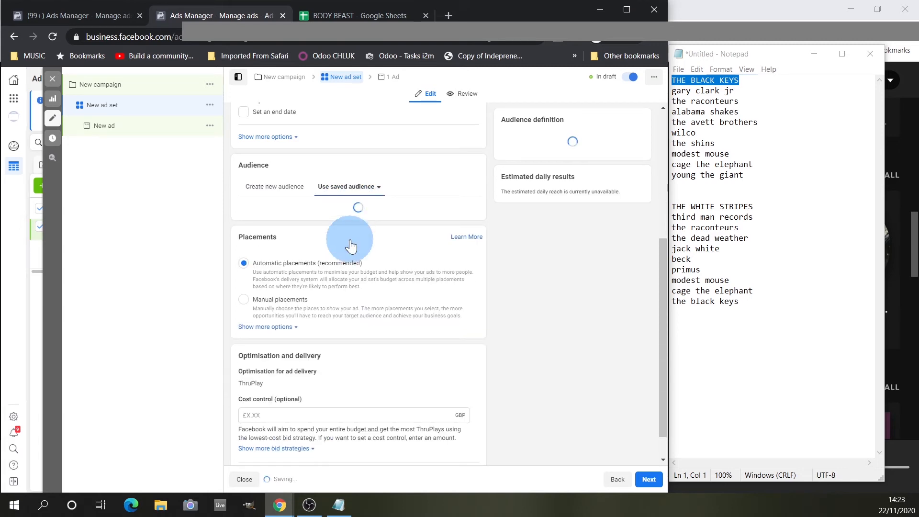
scroll(351, 246, up, 5)
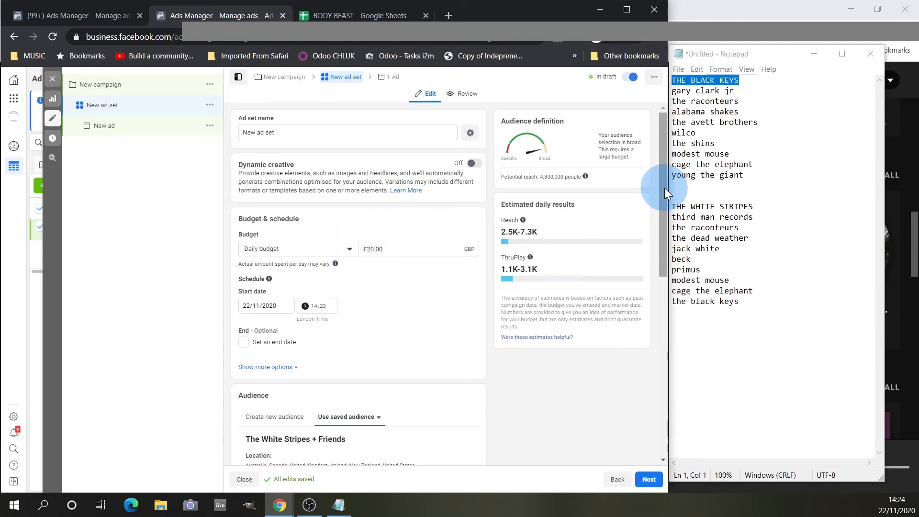
drag(665, 187, 664, 205)
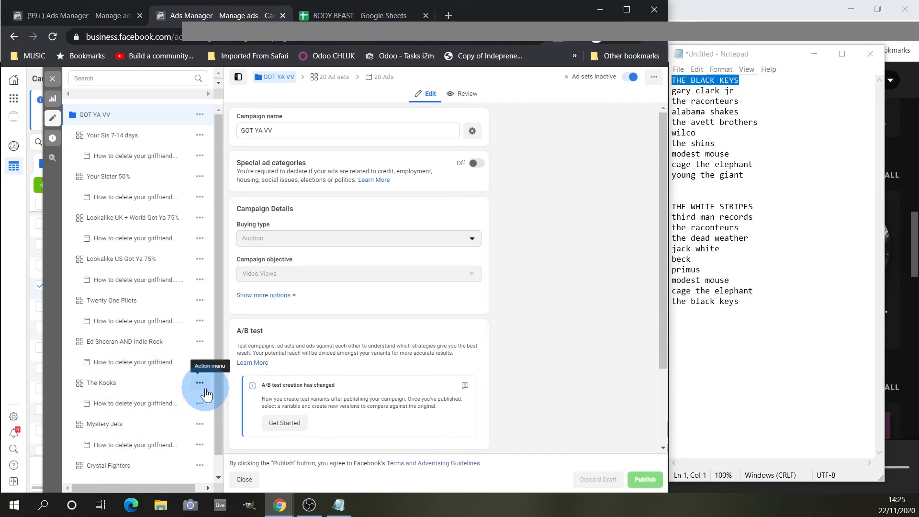
Step: Examine the GOT YA VV campaign's ad sets and the Mystery Jets ad, including its existing-post setup and placement previews
scroll(206, 390, down, 1)
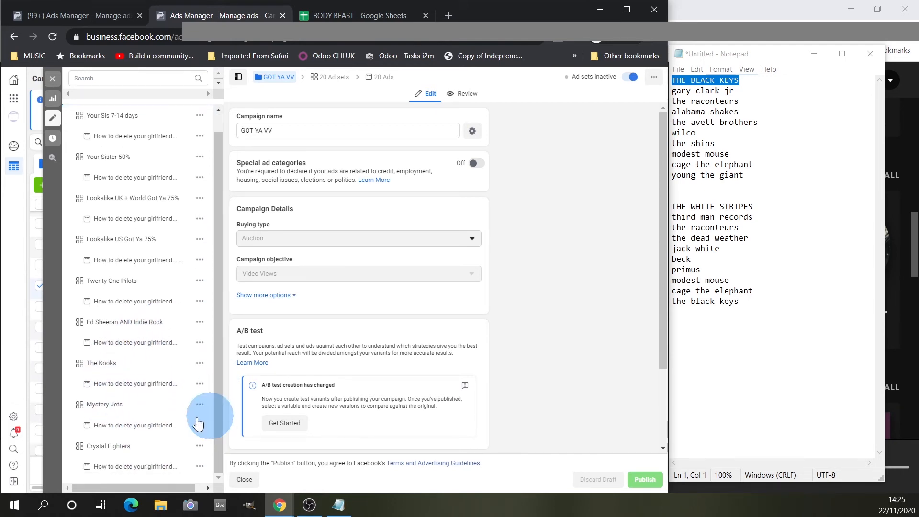
click(117, 431)
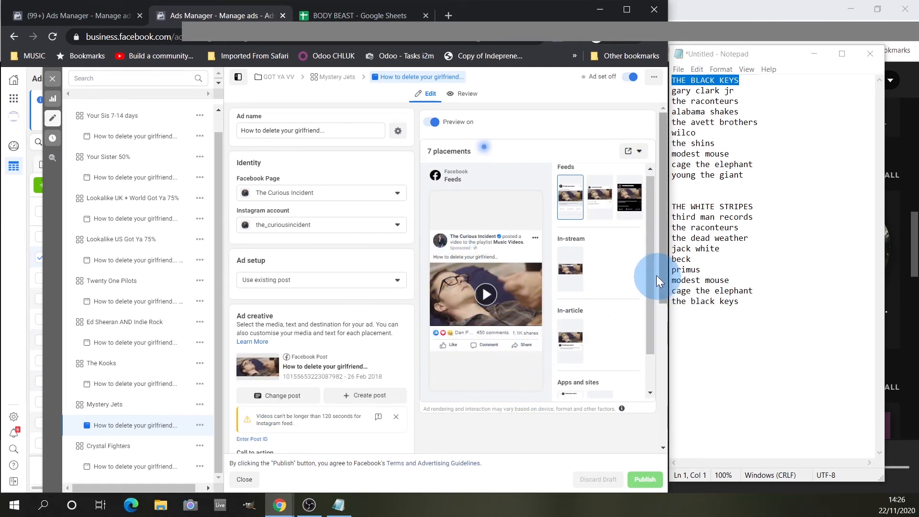
drag(651, 268, 651, 323)
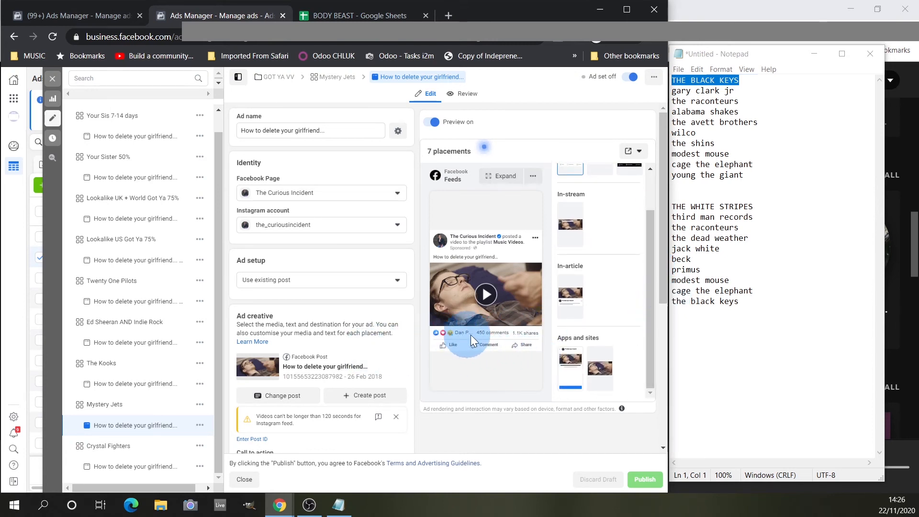
scroll(124, 206, up, 1)
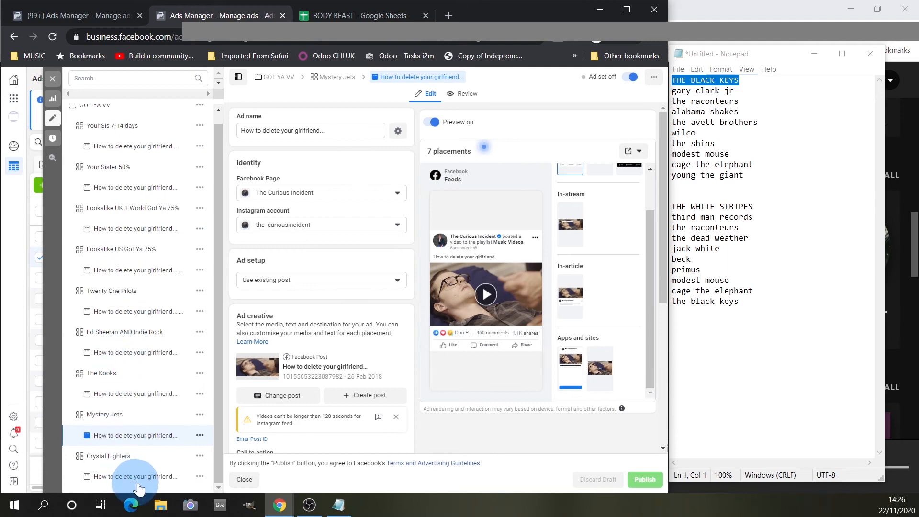
scroll(134, 259, down, 1)
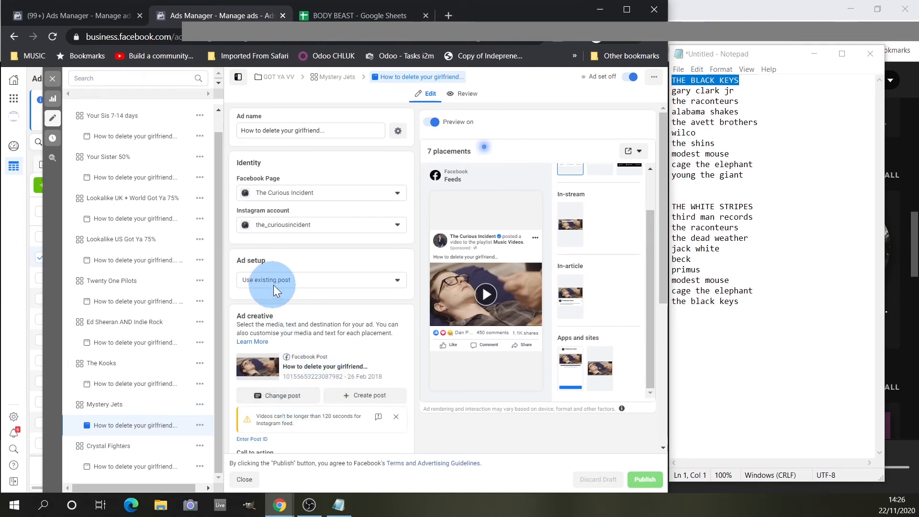
click(312, 281)
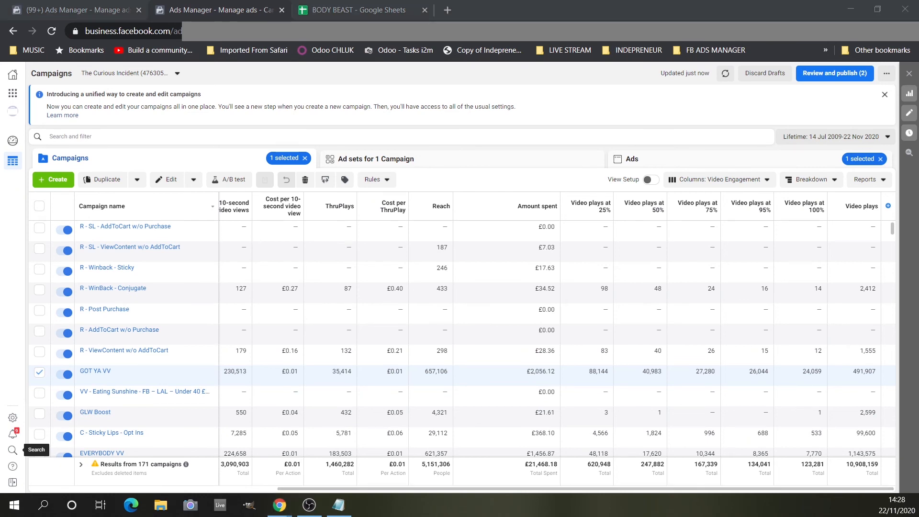
Step: Enter 2056 in the Calculator as the GOT YA VV campaign's amount spent, rounded to whole pounds
click(165, 394)
click(168, 424)
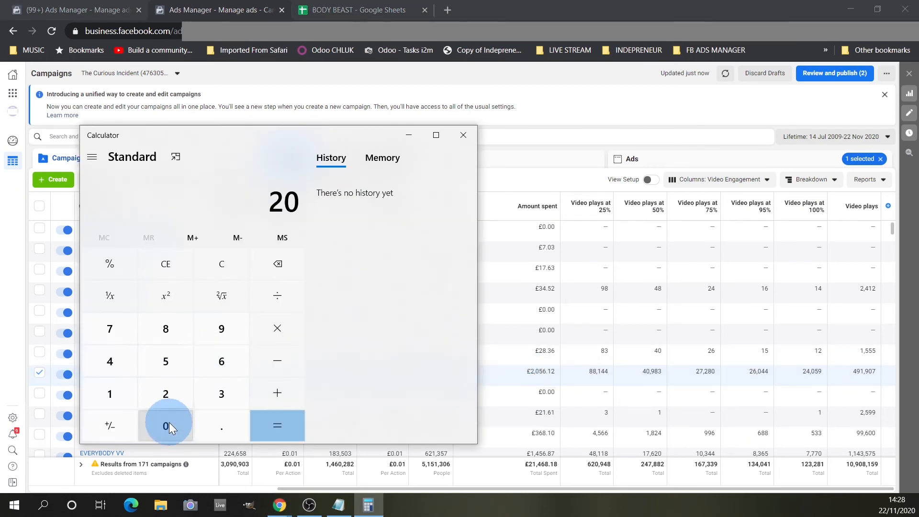
click(168, 366)
click(219, 361)
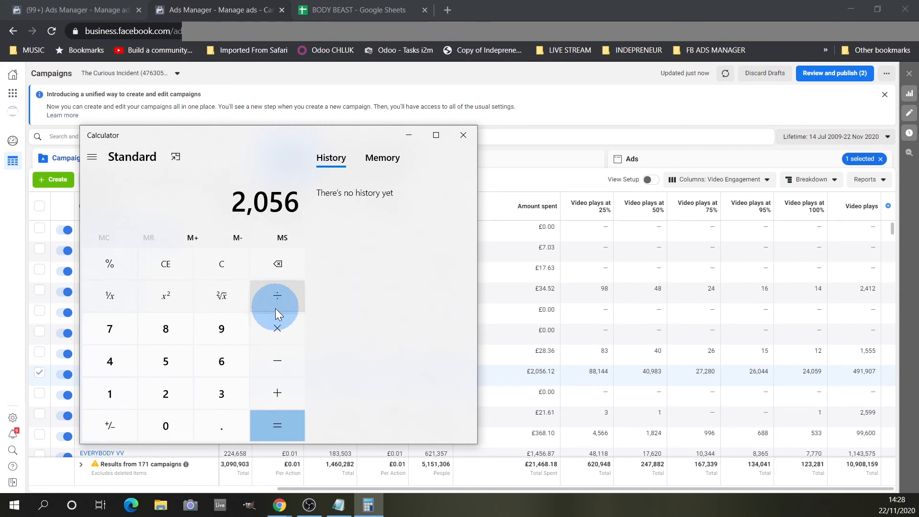